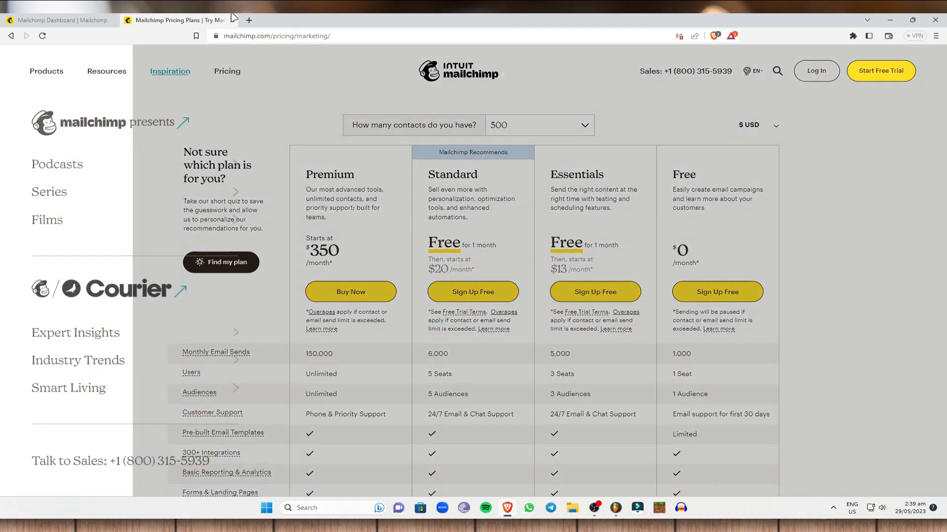
Step: Close the Pricing Plans tab to get back to the Mailchimp dashboard
{"action": "left_click", "coordinate": [232, 20]}
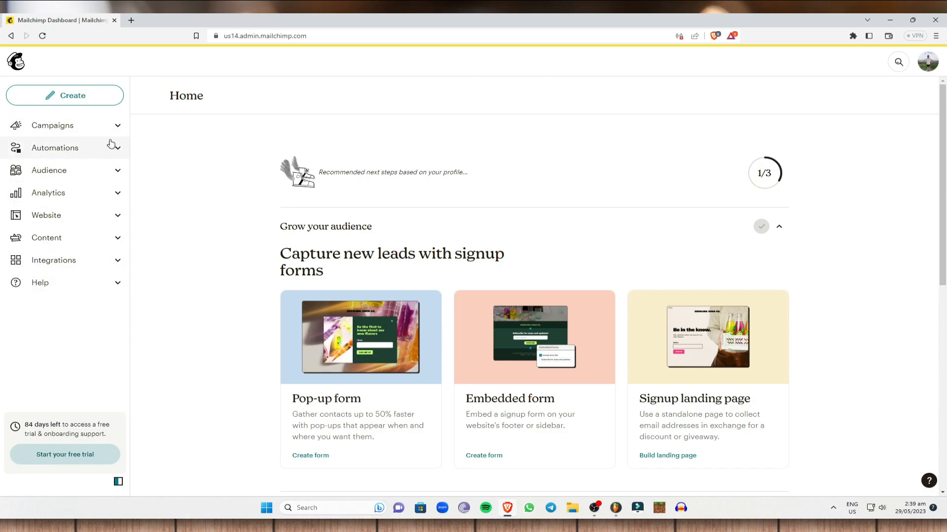
Step: Open All campaigns and scroll through the list showing the COffee draft
{"action": "left_click", "coordinate": [117, 126]}
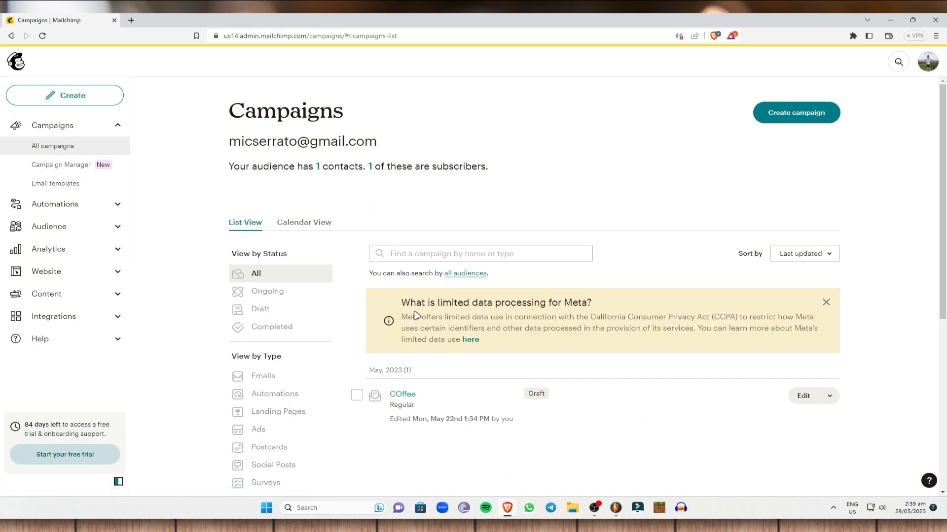
{"action": "scroll", "coordinate": [422, 335], "scroll_direction": "down", "scroll_amount": 2}
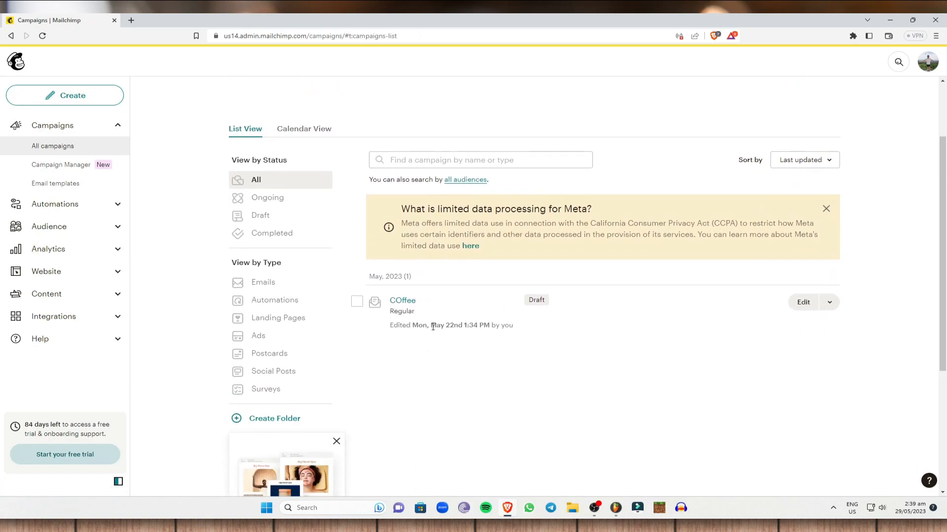
{"action": "scroll", "coordinate": [559, 254], "scroll_direction": "down", "scroll_amount": 2}
{"action": "scroll", "coordinate": [619, 289], "scroll_direction": "up", "scroll_amount": 3}
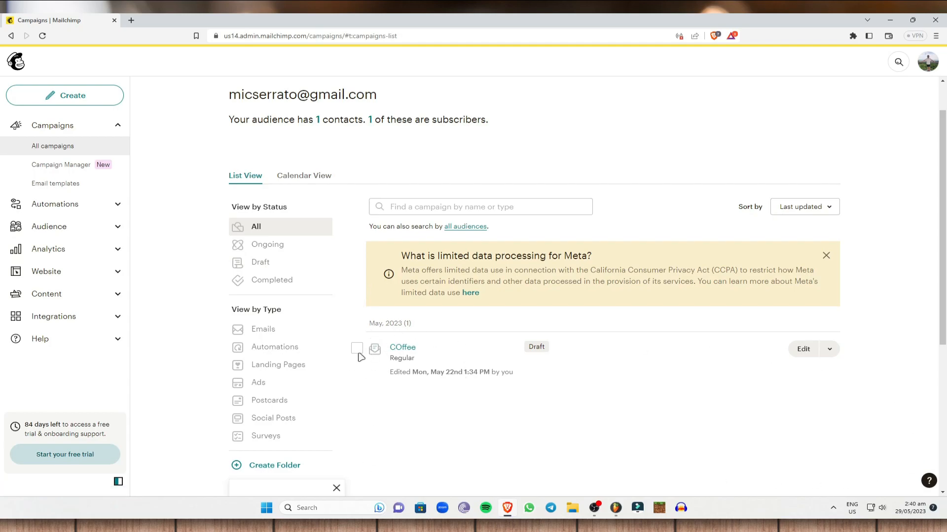
Step: Open Campaign Manager and scroll through its Standard-plan feature cards
{"action": "left_click", "coordinate": [72, 165]}
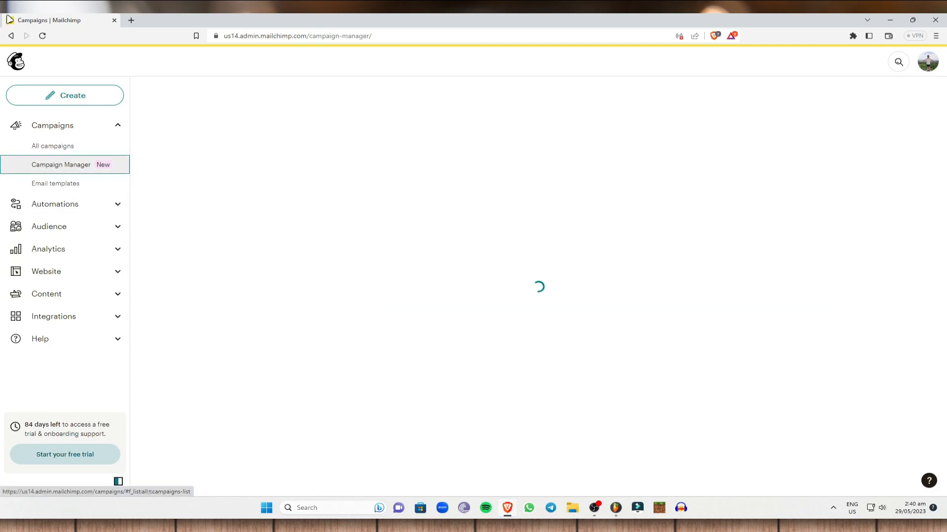
{"action": "scroll", "coordinate": [543, 197], "scroll_direction": "down", "scroll_amount": 6}
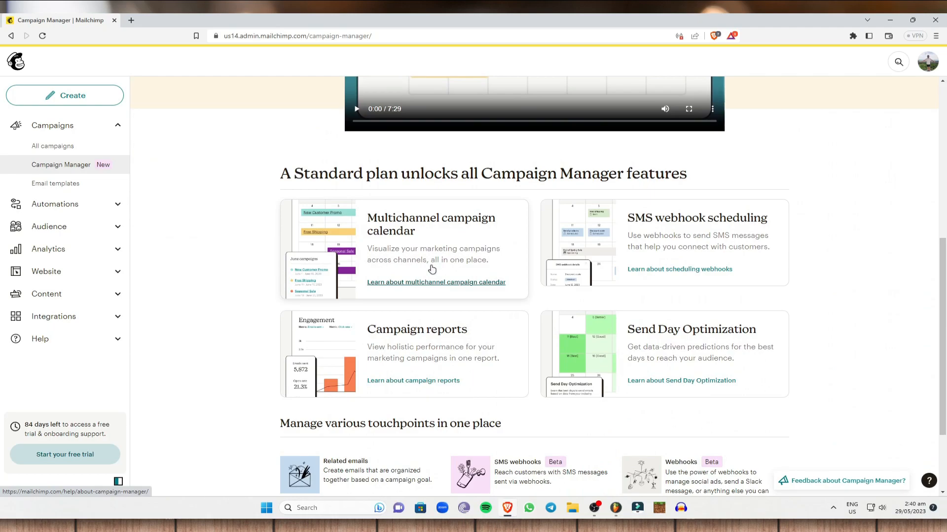
{"action": "scroll", "coordinate": [432, 267], "scroll_direction": "down", "scroll_amount": 2}
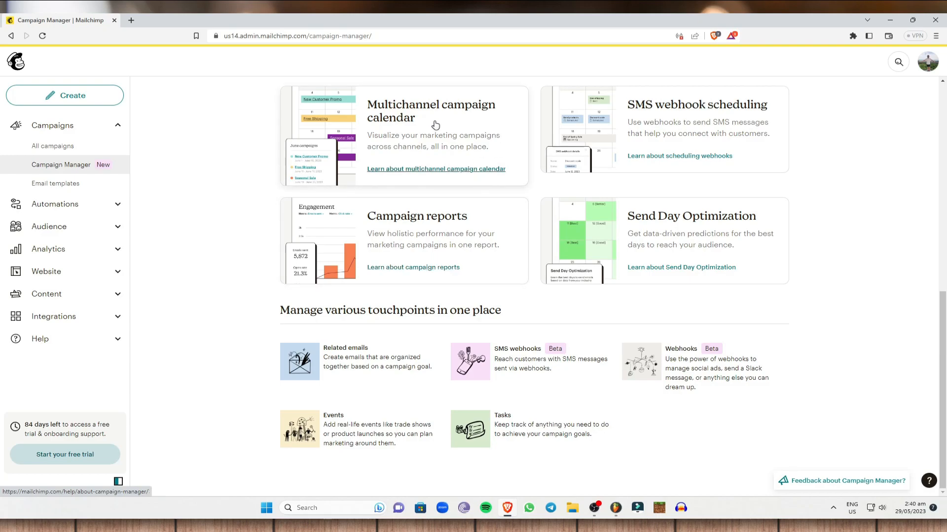
{"action": "scroll", "coordinate": [429, 178], "scroll_direction": "up", "scroll_amount": 1}
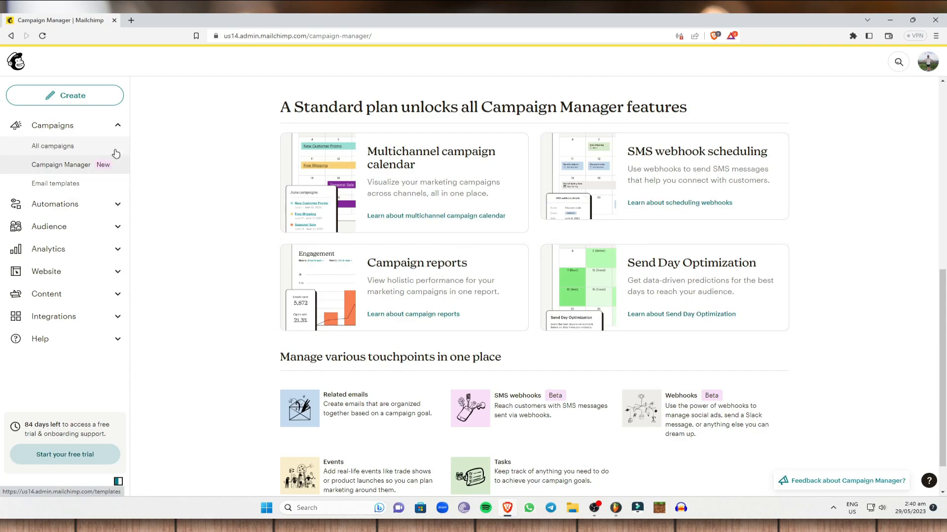
Step: Open the Coffee 1 template in a new tab, then go to Automations' Customer Journeys
{"action": "left_click", "coordinate": [97, 183]}
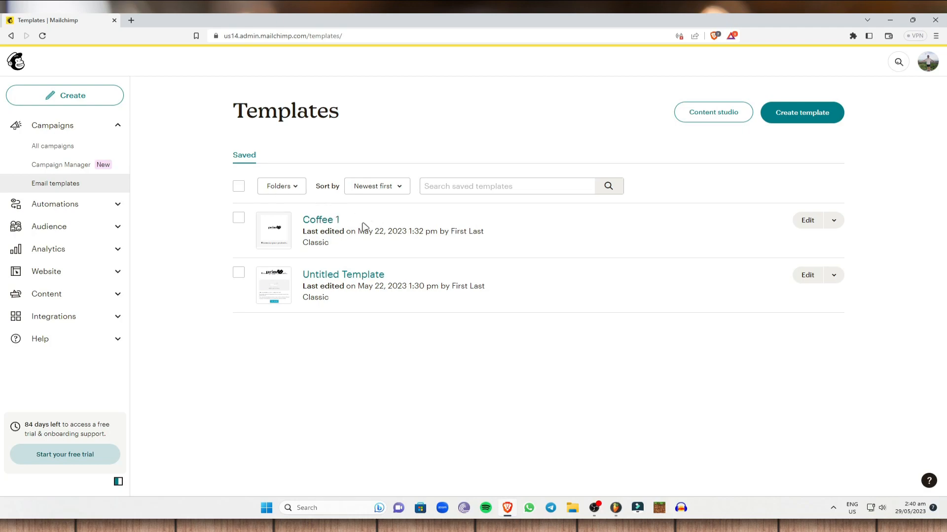
{"action": "right_click", "coordinate": [329, 223]}
{"action": "left_click", "coordinate": [360, 239]}
{"action": "left_click", "coordinate": [184, 23]}
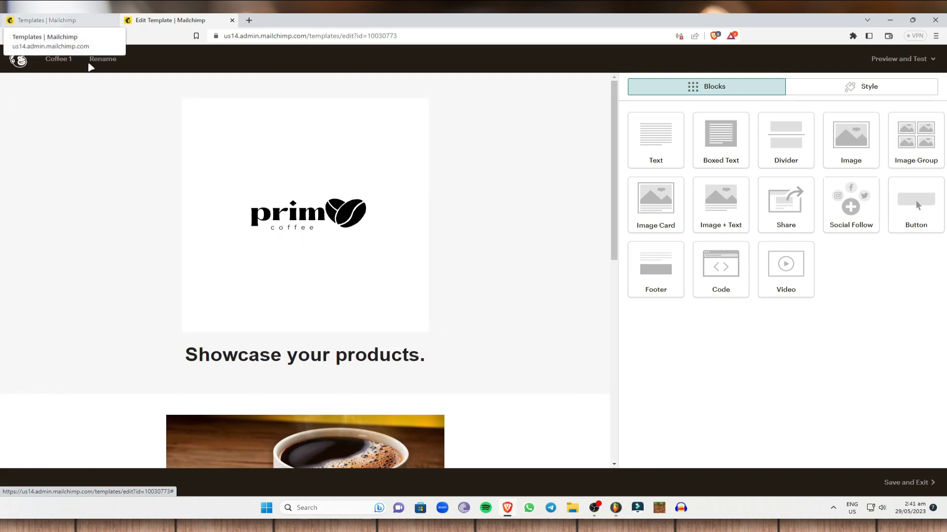
{"action": "left_click", "coordinate": [64, 21]}
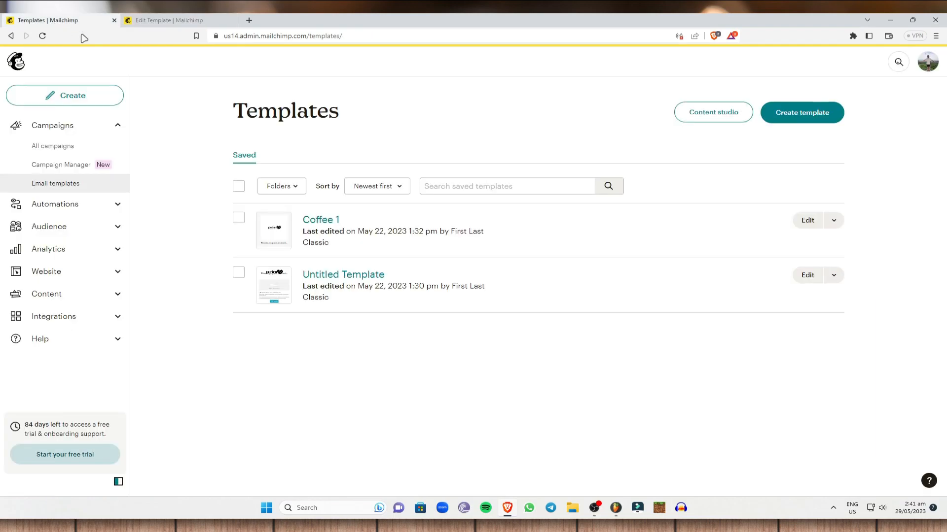
{"action": "left_click", "coordinate": [110, 205]}
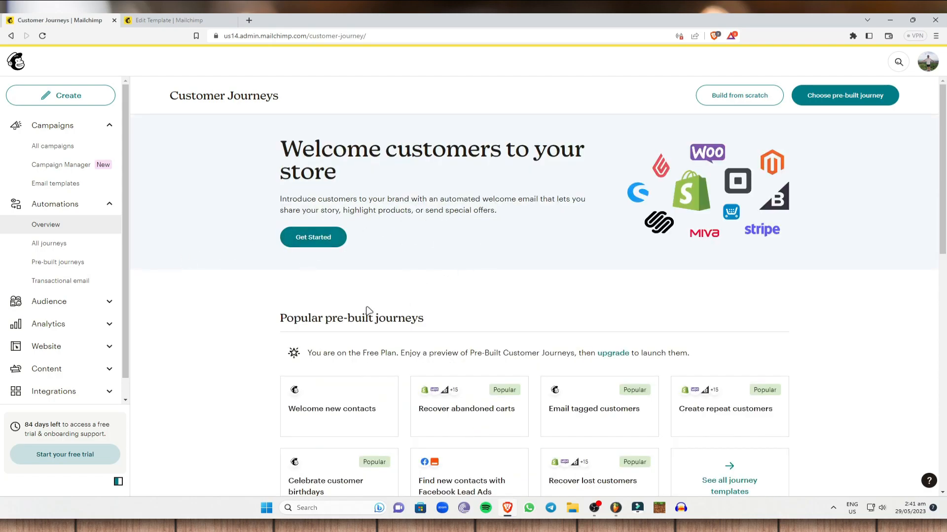
Step: Scroll the Customer Journeys overview, then view All journeys
{"action": "scroll", "coordinate": [237, 262], "scroll_direction": "down", "scroll_amount": 2}
{"action": "scroll", "coordinate": [317, 332], "scroll_direction": "down", "scroll_amount": 2}
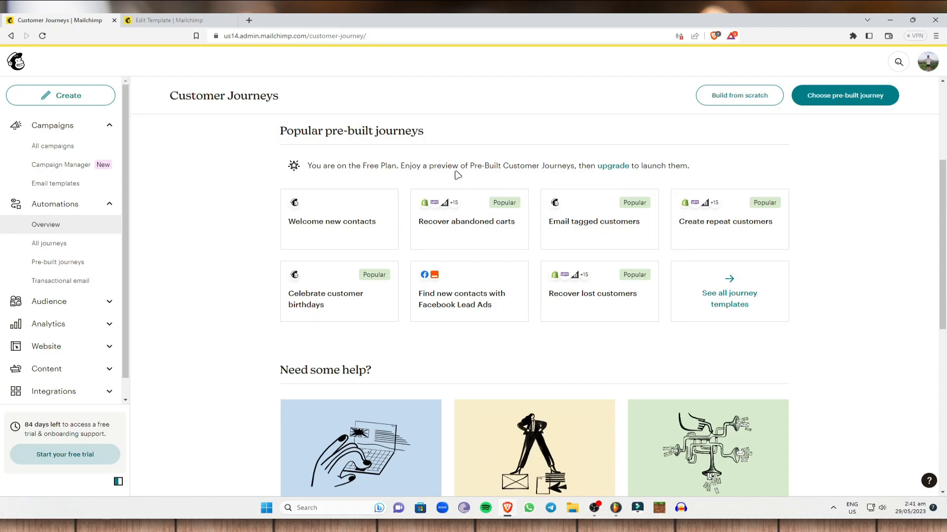
{"action": "scroll", "coordinate": [672, 207], "scroll_direction": "down", "scroll_amount": 3}
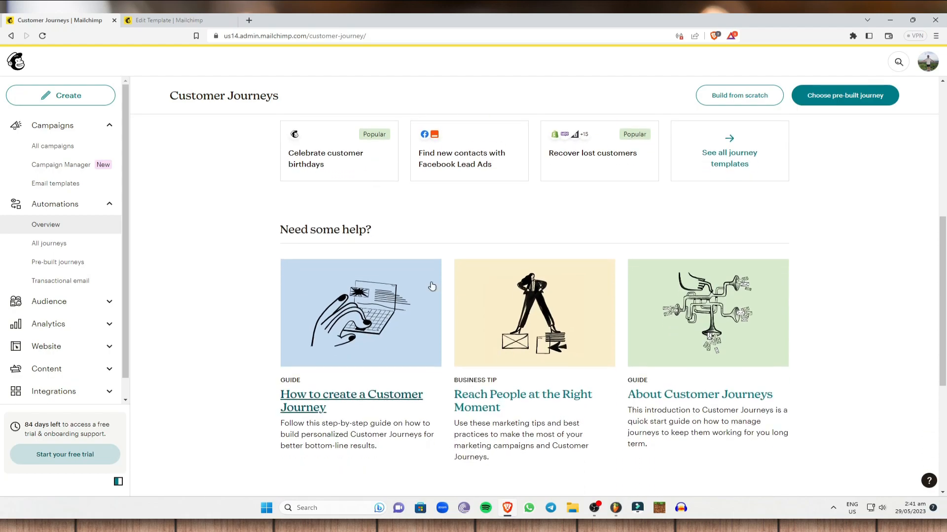
{"action": "left_click", "coordinate": [57, 247]}
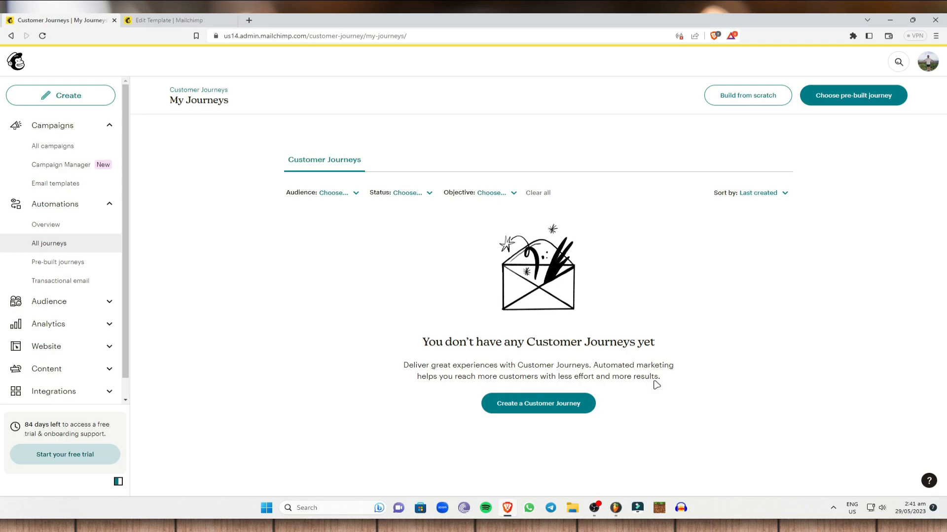
Step: Browse the pre-built journeys, then go to the Transactional Email page
{"action": "left_click", "coordinate": [64, 262]}
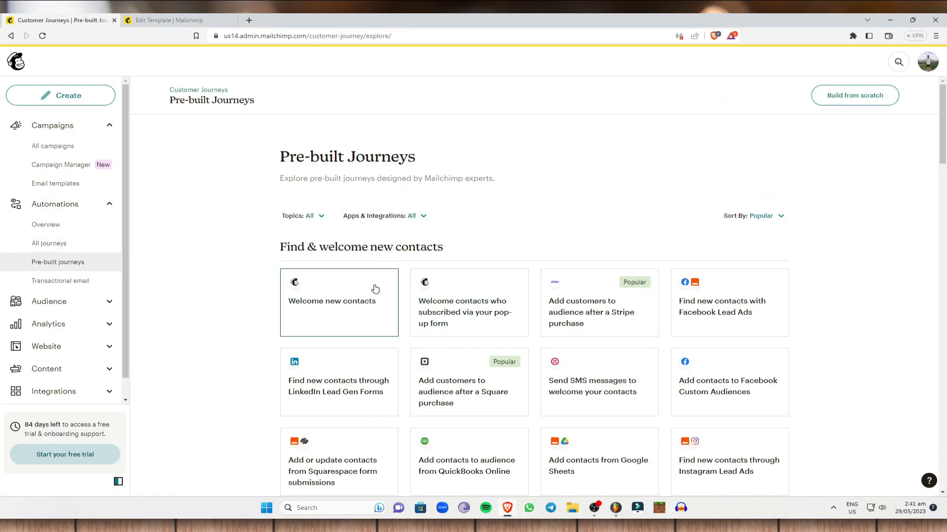
{"action": "scroll", "coordinate": [755, 380], "scroll_direction": "down", "scroll_amount": 3}
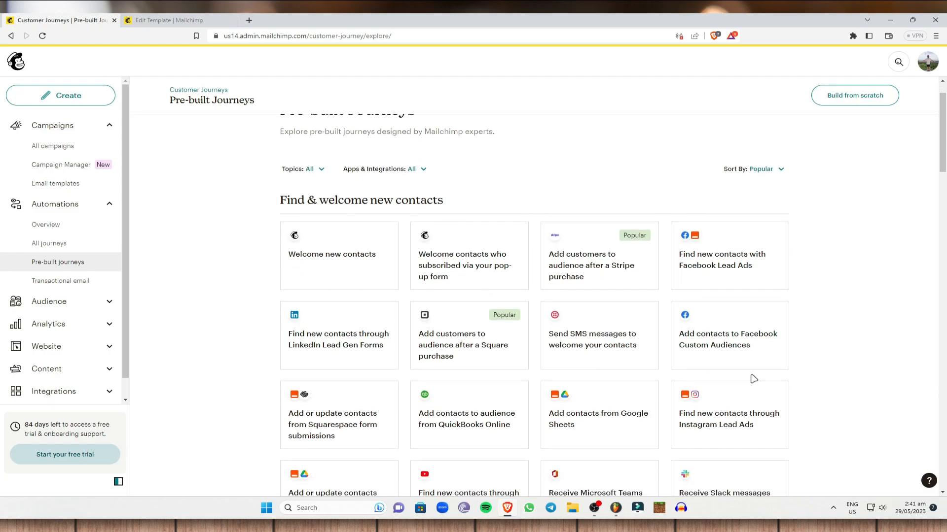
{"action": "scroll", "coordinate": [580, 181], "scroll_direction": "up", "scroll_amount": 2}
{"action": "scroll", "coordinate": [580, 181], "scroll_direction": "up", "scroll_amount": 1}
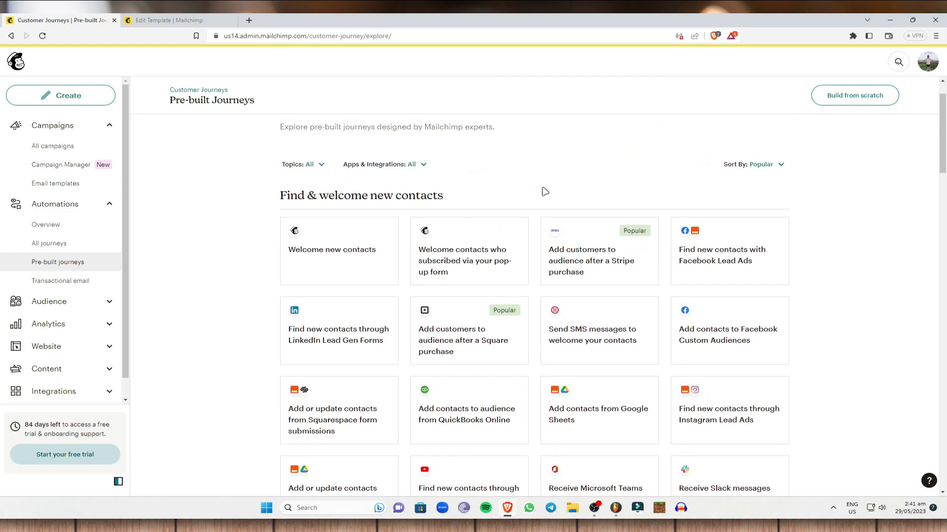
{"action": "left_click", "coordinate": [96, 284]}
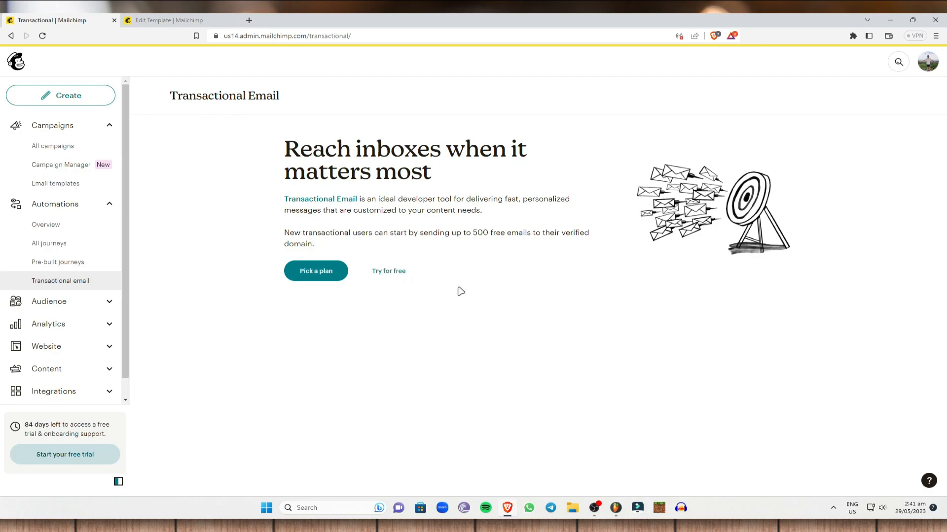
Step: Check the Audience dashboard's Add Your Contacts import, exit it, and go to the Analytics Email dashboard
{"action": "left_click", "coordinate": [91, 303]}
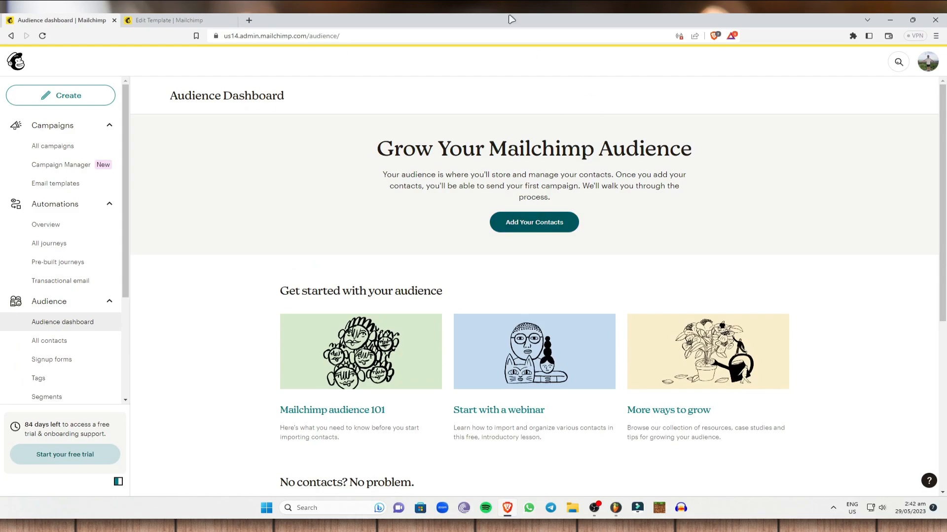
{"action": "left_click", "coordinate": [550, 223]}
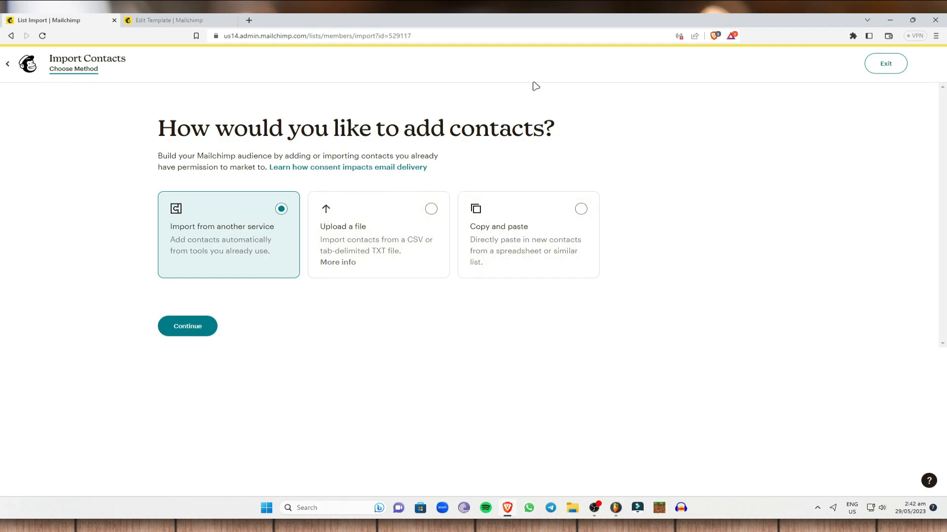
{"action": "left_click", "coordinate": [10, 60]}
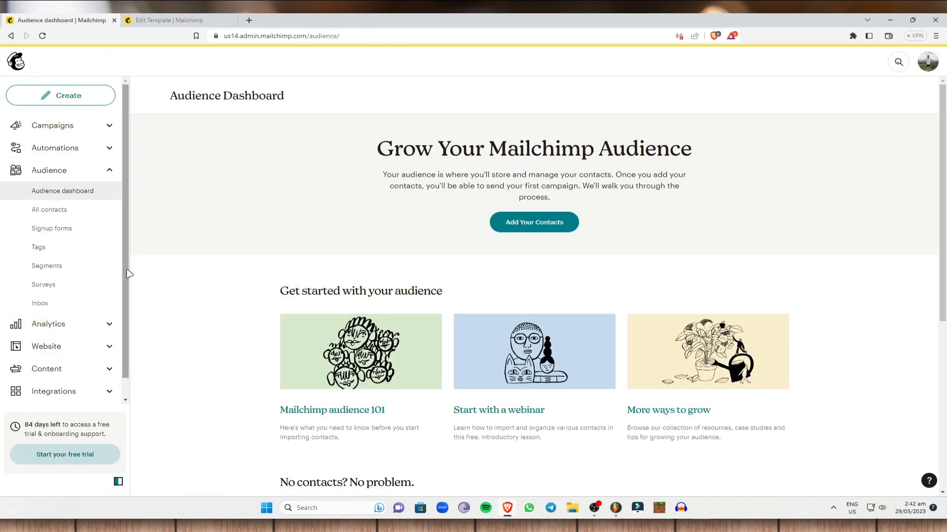
{"action": "left_click", "coordinate": [90, 324]}
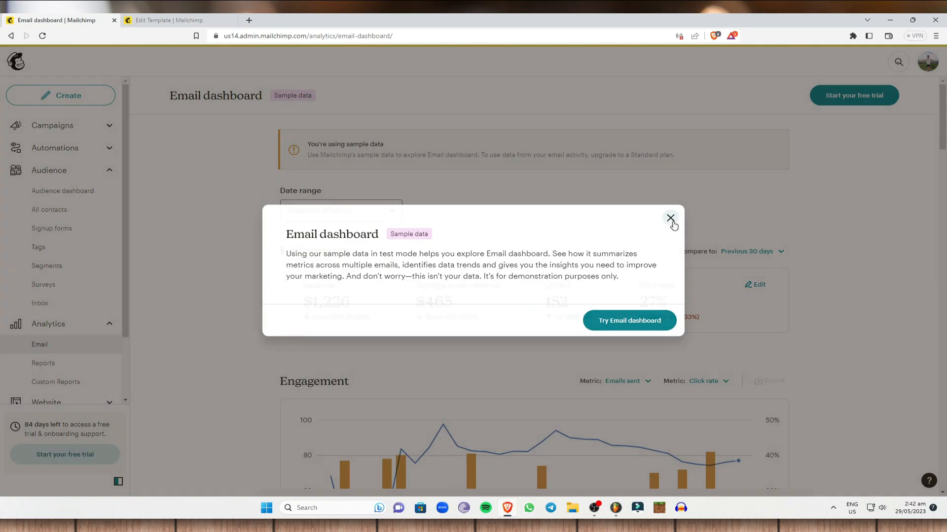
Step: Dismiss the sample-data notice and upgrade banner, then bring up the Create panel
{"action": "left_click", "coordinate": [671, 218]}
{"action": "left_click", "coordinate": [794, 429]}
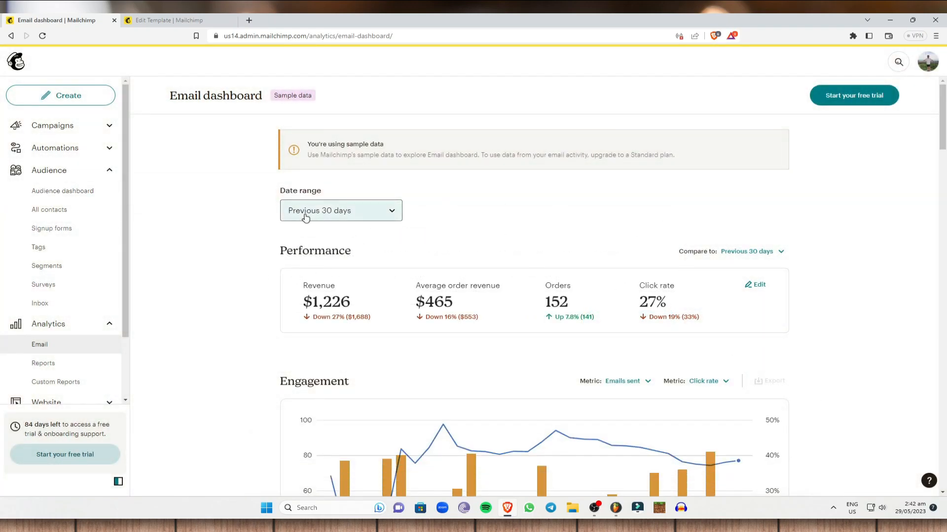
{"action": "scroll", "coordinate": [482, 281], "scroll_direction": "down", "scroll_amount": 3}
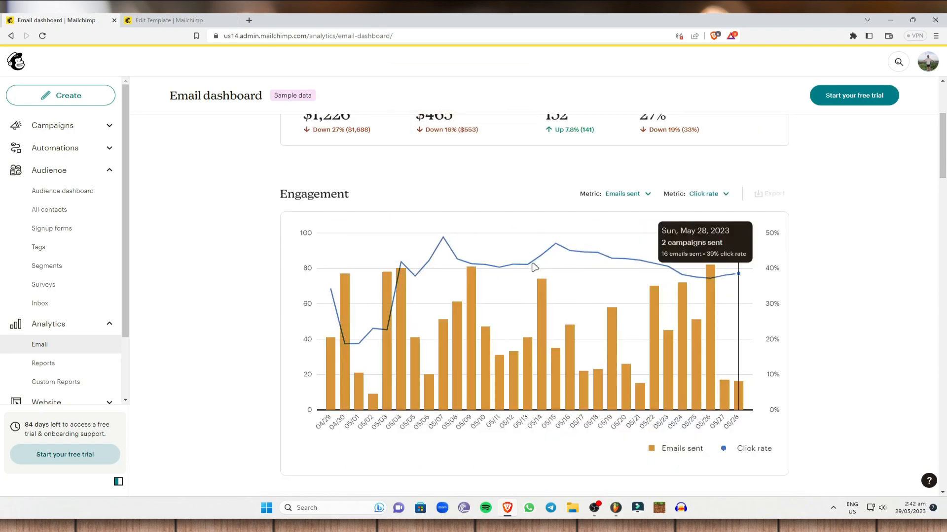
{"action": "scroll", "coordinate": [355, 243], "scroll_direction": "up", "scroll_amount": 2}
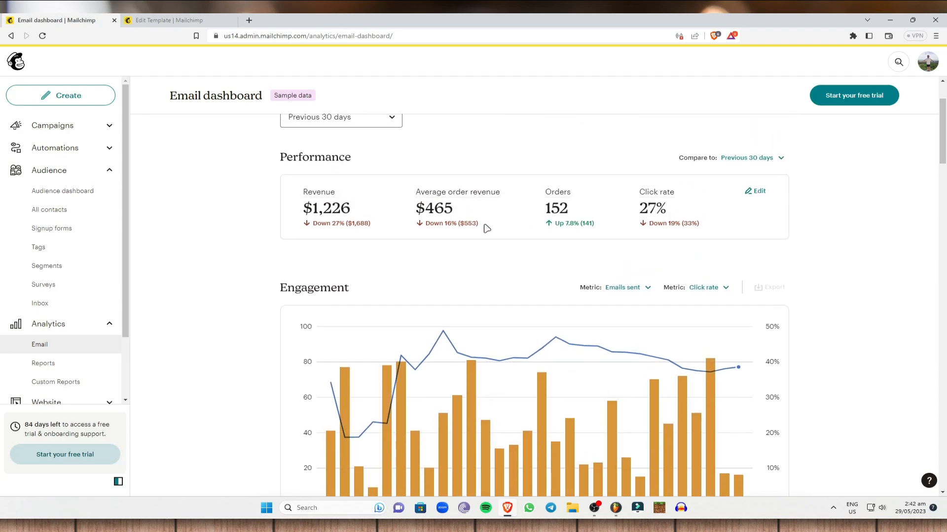
{"action": "scroll", "coordinate": [767, 224], "scroll_direction": "up", "scroll_amount": 1}
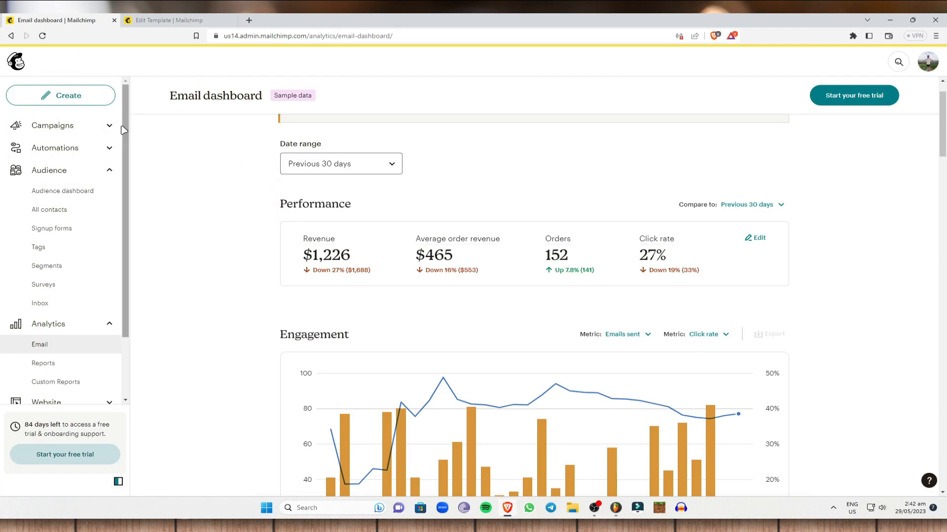
{"action": "left_click", "coordinate": [106, 98]}
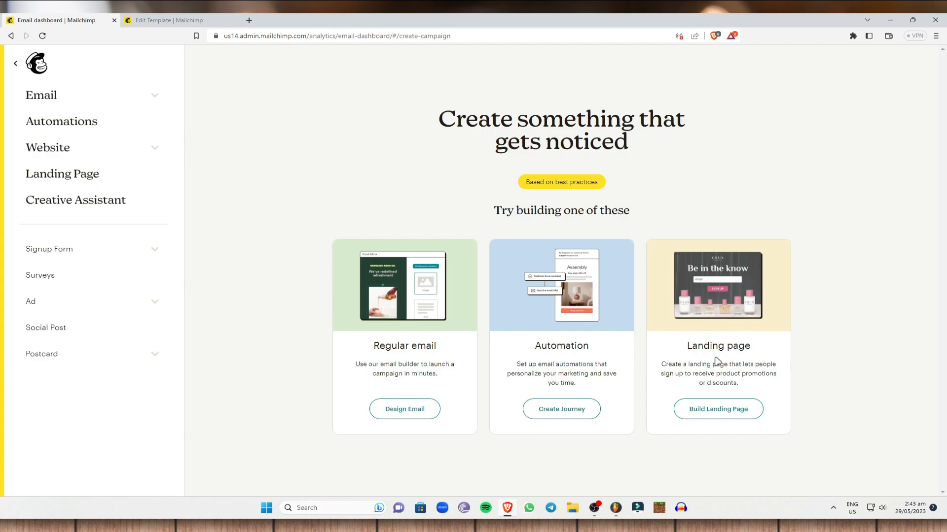
Step: Under Email in the Create panel, choose the Plain text email type
{"action": "left_click_drag", "start_coordinate": [687, 347], "coordinate": [776, 343]}
{"action": "left_click", "coordinate": [777, 352]}
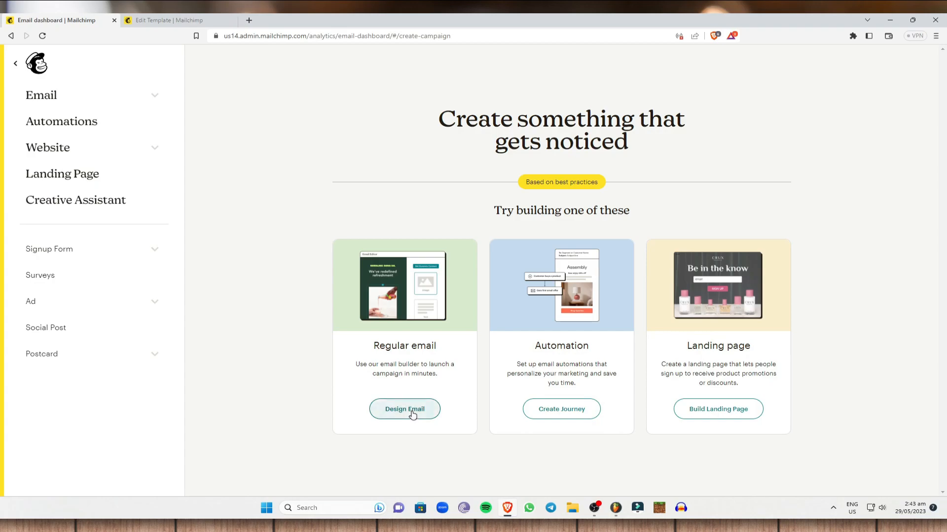
{"action": "left_click", "coordinate": [152, 98]}
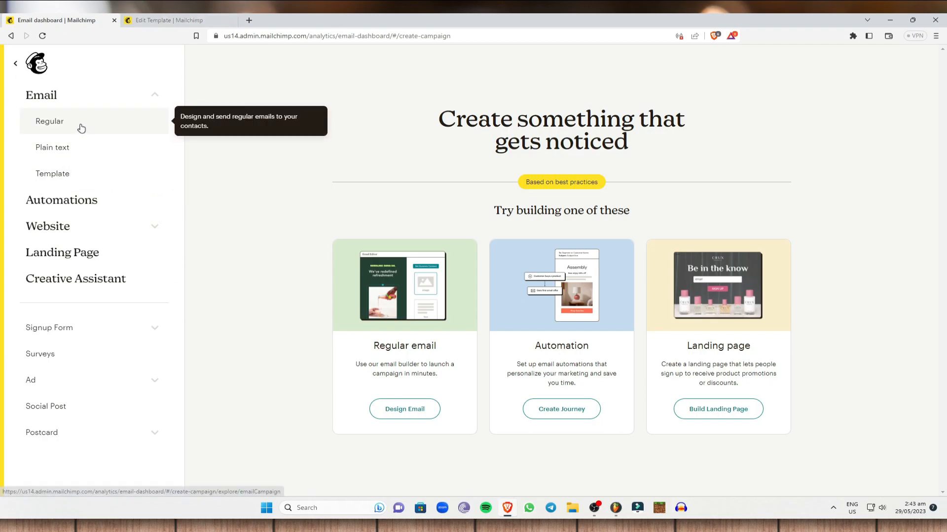
{"action": "left_click", "coordinate": [84, 149]}
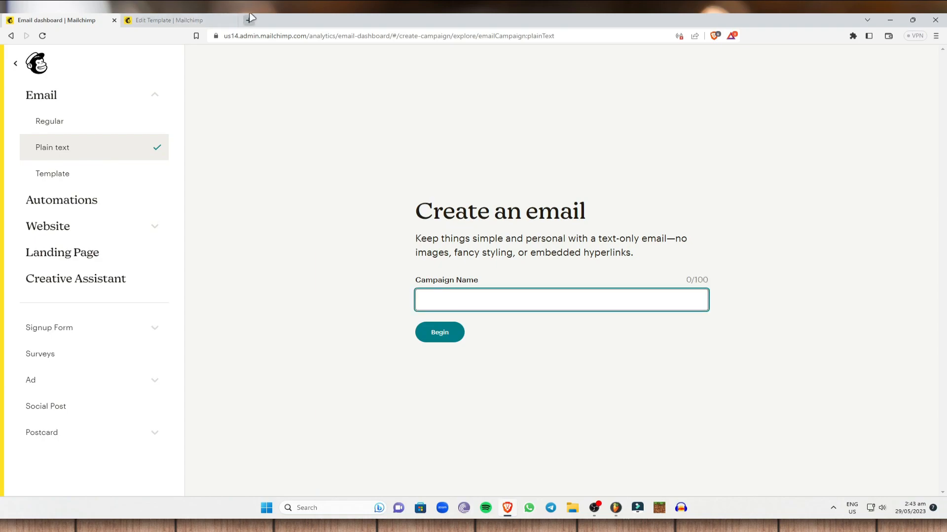
Step: Enter the %50 discount campaign name and confirm it to reach the Recipients step
{"action": "type", "text": "ORde"}
{"action": "key", "text": "BackSpace"}
{"action": "key", "text": "BackSpace"}
{"action": "type", "text": "%50 disco"}
{"action": "key", "text": "Return"}
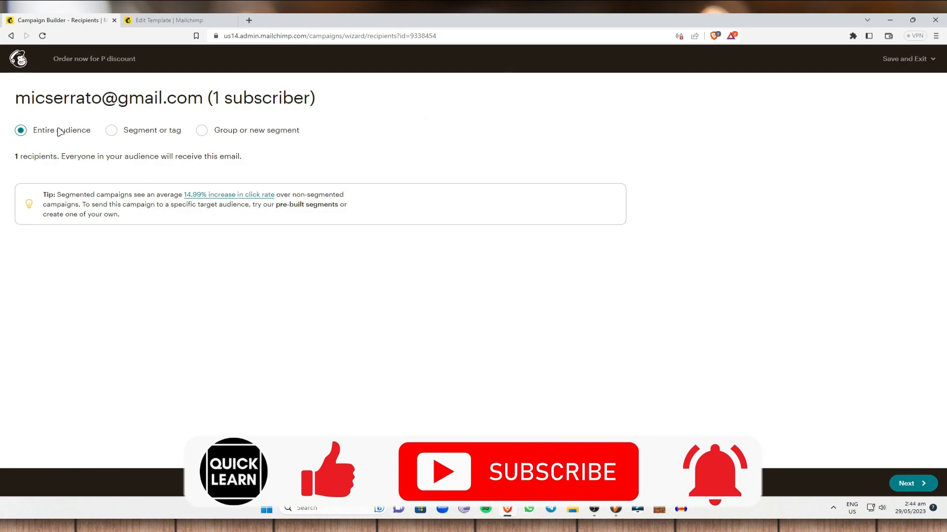
{"action": "left_click", "coordinate": [113, 131]}
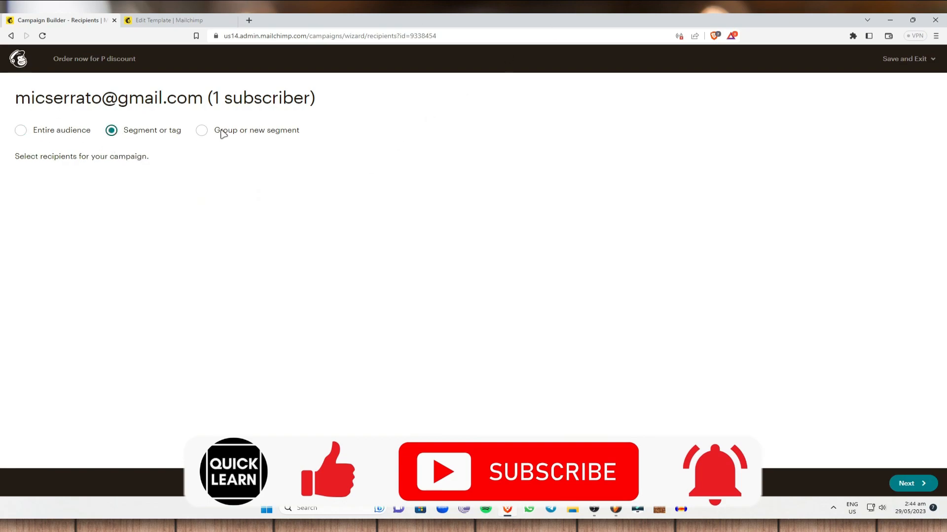
{"action": "left_click", "coordinate": [201, 131]}
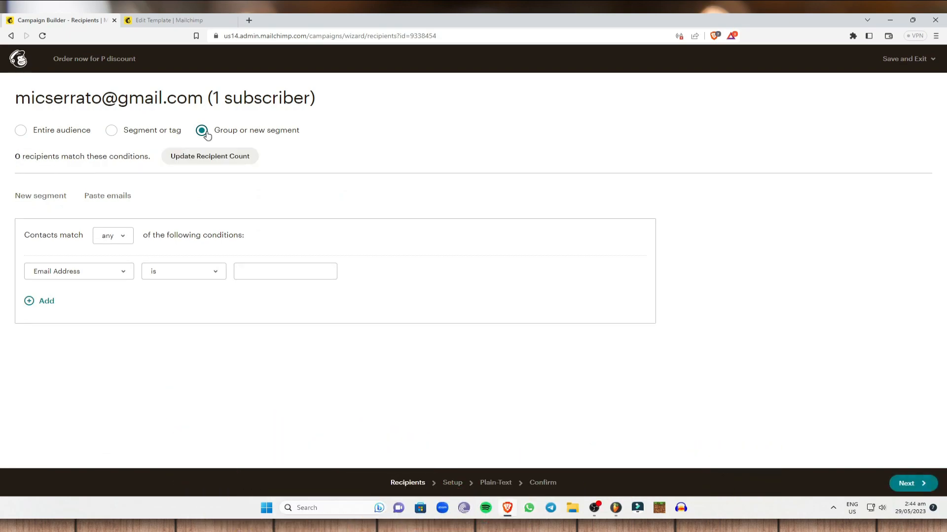
{"action": "left_click", "coordinate": [21, 130]}
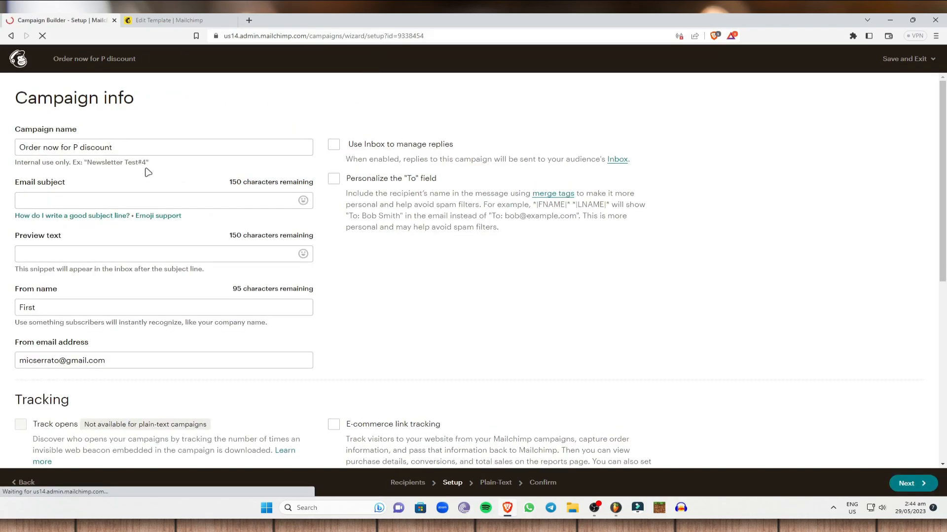
Step: Set the subject to 'Re: Discounts' and preview text to 'ORder now for a big discount'
{"action": "left_click", "coordinate": [108, 201]}
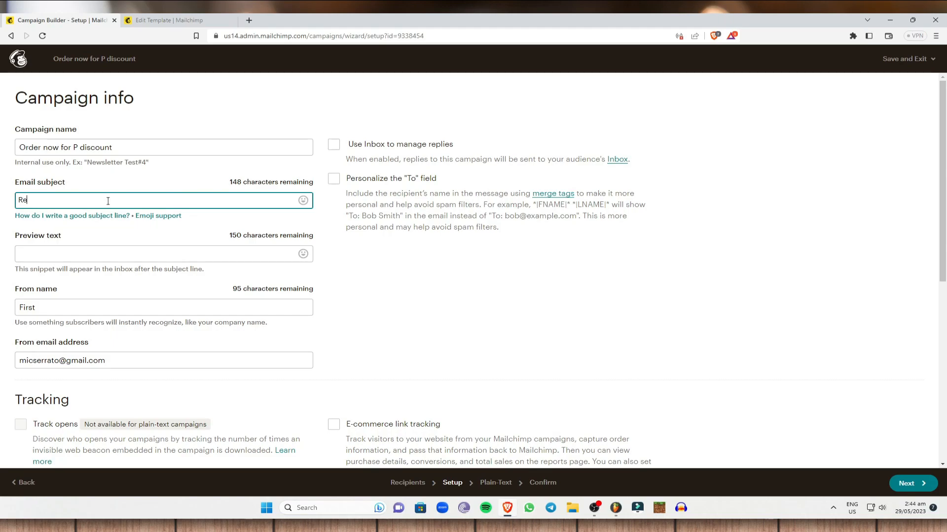
{"action": "type", "text": "Re: Discounts"}
{"action": "left_click", "coordinate": [140, 253]}
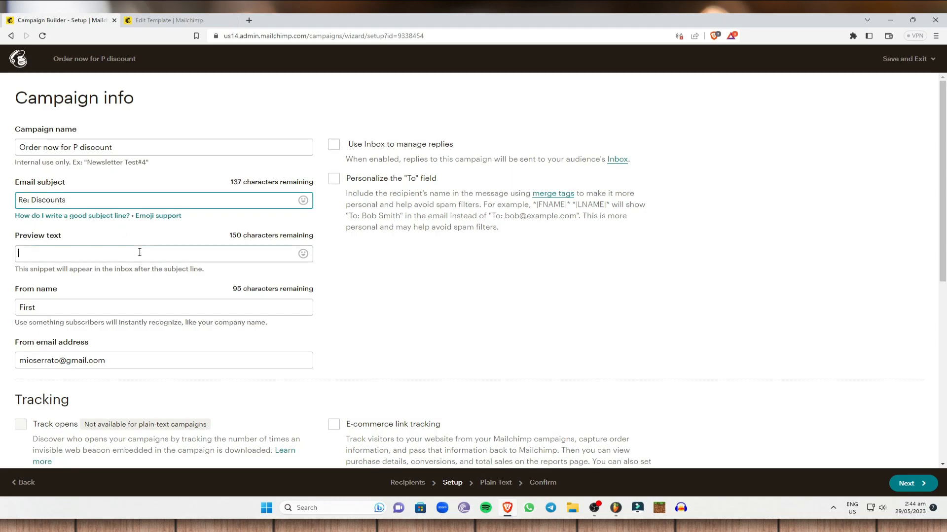
{"action": "type", "text": "ORder now f"}
{"action": "key", "text": "BackSpace"}
{"action": "type", "text": "w fo"}
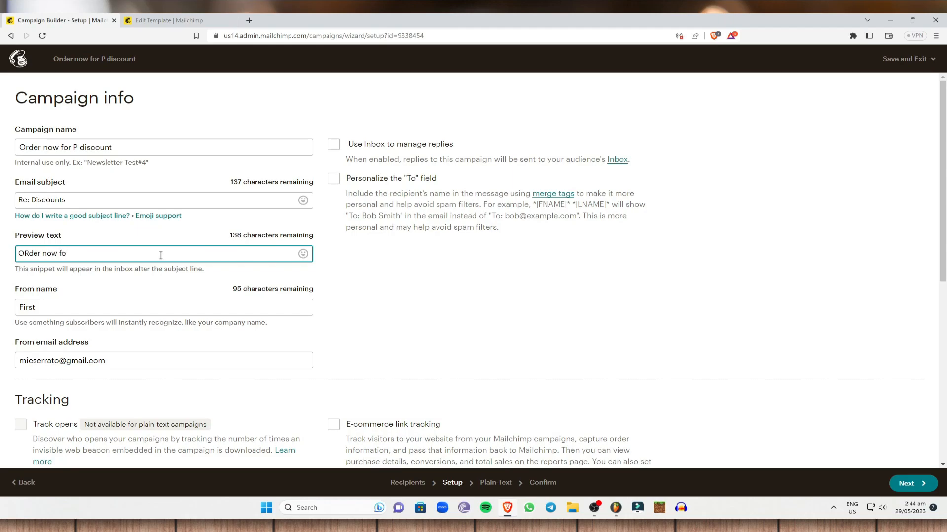
{"action": "type", "text": "r a big discount"}
Step: Replace the From name with the sender's name
{"action": "left_click", "coordinate": [119, 311]}
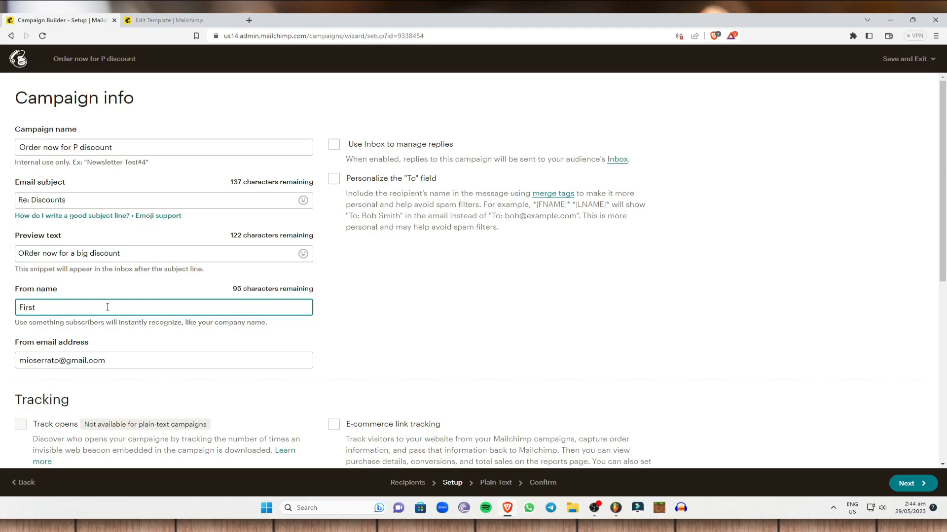
{"action": "key", "text": "BackSpace"}
{"action": "key", "text": "BackSpace"}
{"action": "key", "text": "BackSpace"}
{"action": "scroll", "coordinate": [86, 338], "scroll_direction": "down", "scroll_amount": 2}
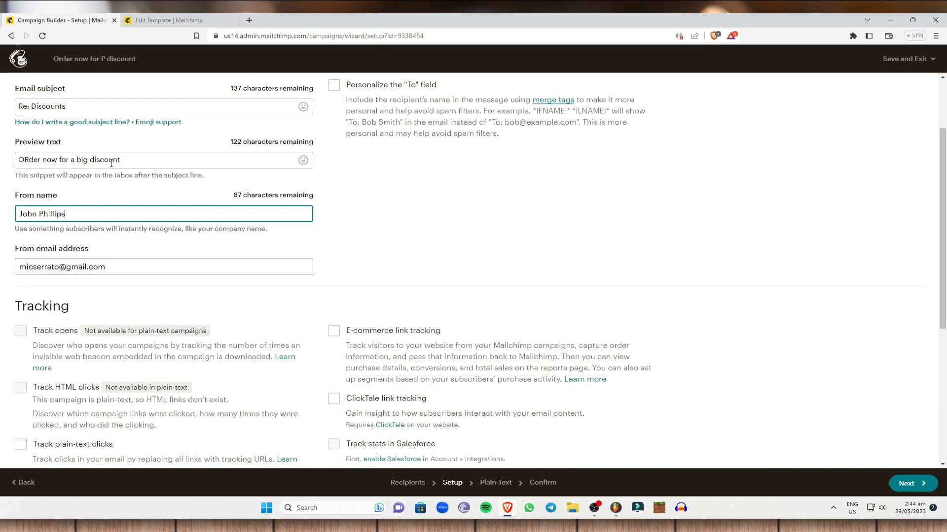
{"action": "scroll", "coordinate": [473, 197], "scroll_direction": "up", "scroll_amount": 2}
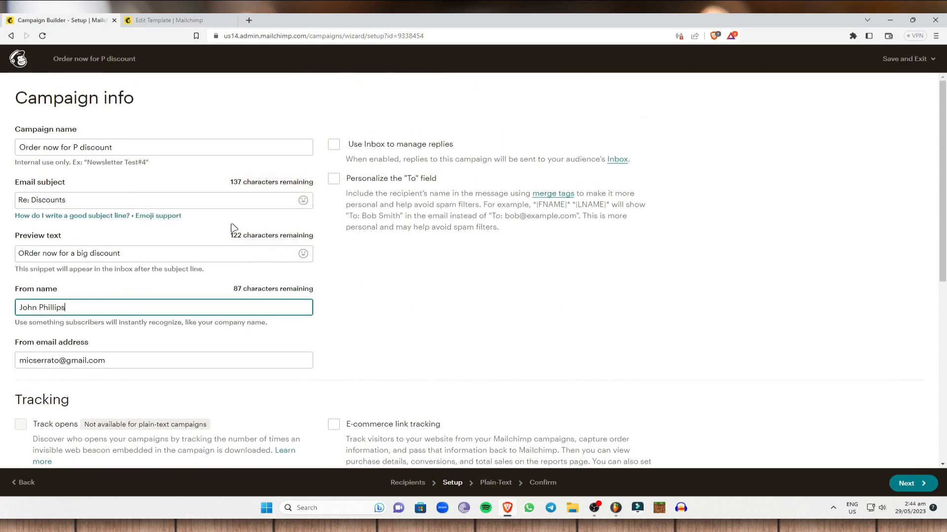
{"action": "scroll", "coordinate": [539, 280], "scroll_direction": "down", "scroll_amount": 5}
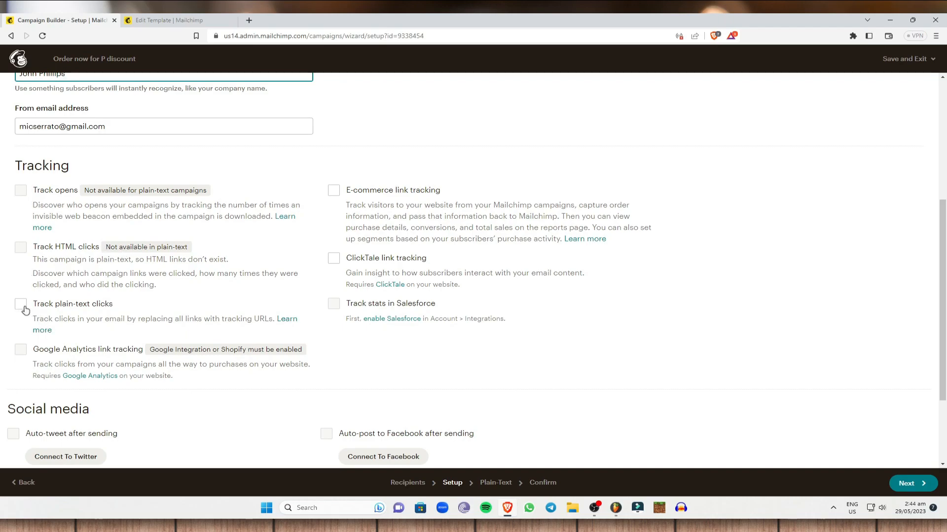
Step: Enable e-commerce, ClickTale and plain-text click tracking, then continue to the Plain-Text step
{"action": "left_click", "coordinate": [334, 190]}
{"action": "left_click", "coordinate": [334, 258]}
{"action": "left_click", "coordinate": [21, 304]}
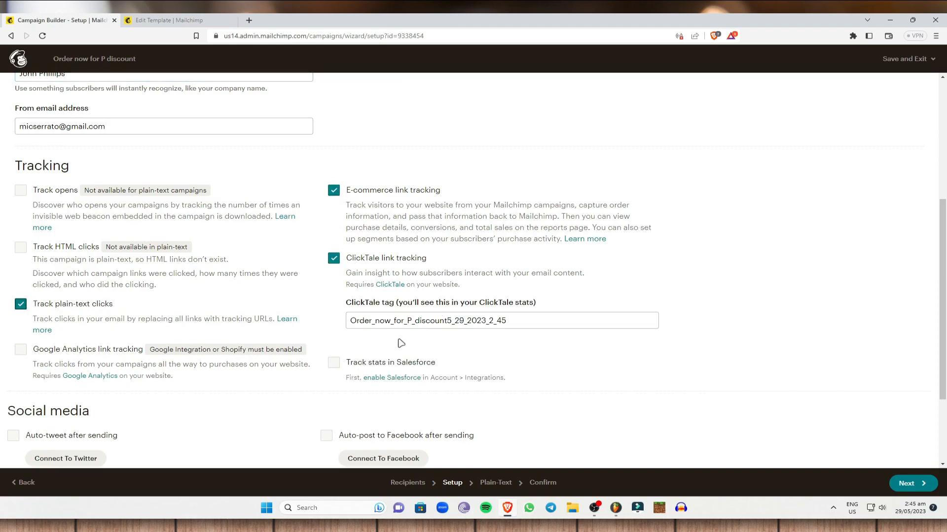
{"action": "scroll", "coordinate": [395, 339], "scroll_direction": "down", "scroll_amount": 2}
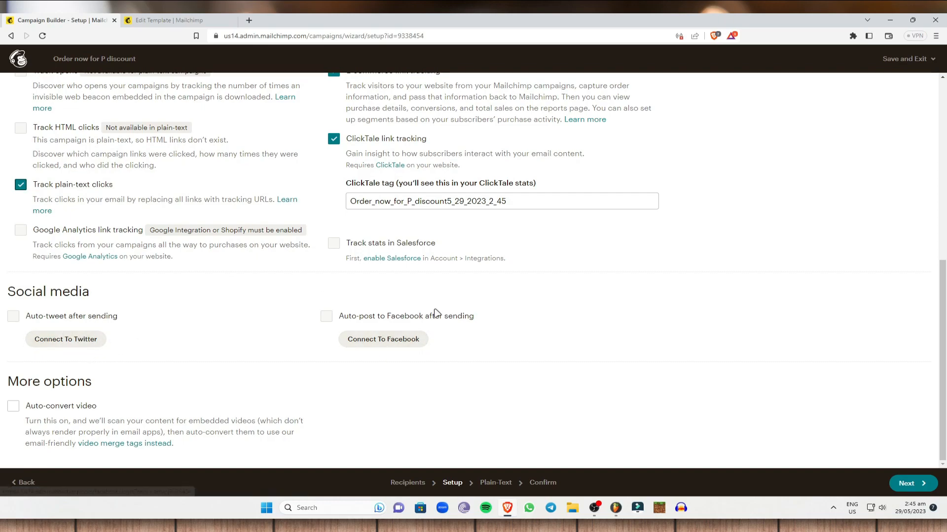
{"action": "scroll", "coordinate": [198, 246], "scroll_direction": "up", "scroll_amount": 7}
{"action": "scroll", "coordinate": [258, 312], "scroll_direction": "down", "scroll_amount": 7}
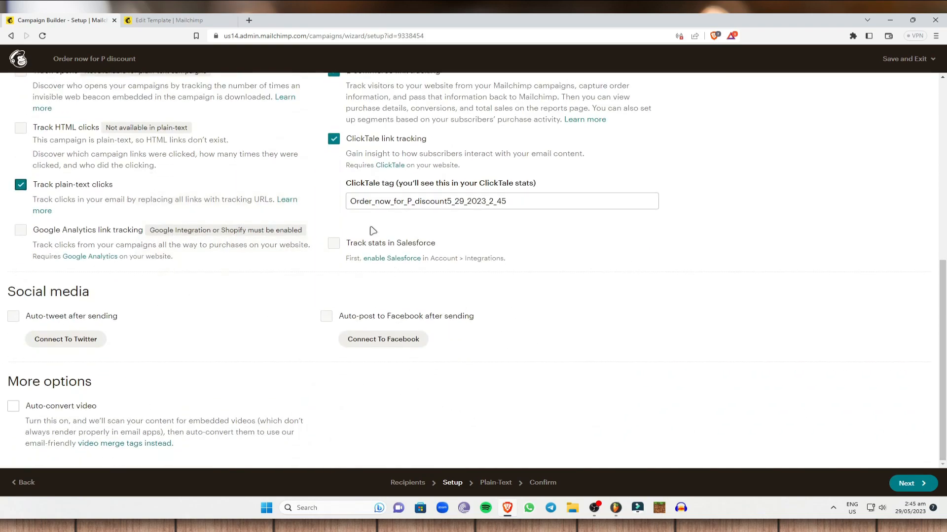
{"action": "left_click", "coordinate": [917, 484]}
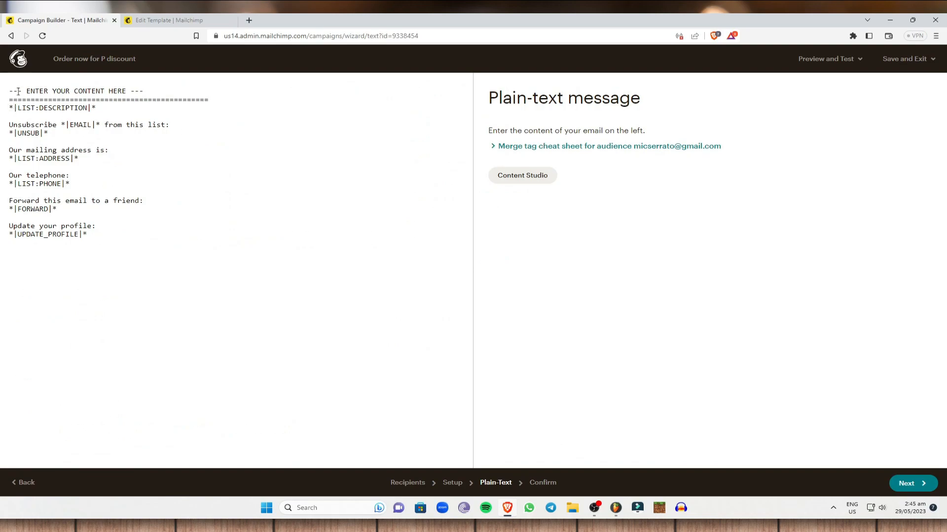
Step: Select the default plain-text message and try advancing to Confirm, triggering the placeholder-content warning
{"action": "left_click_drag", "start_coordinate": [108, 252], "coordinate": [10, 89]}
{"action": "left_click", "coordinate": [252, 199]}
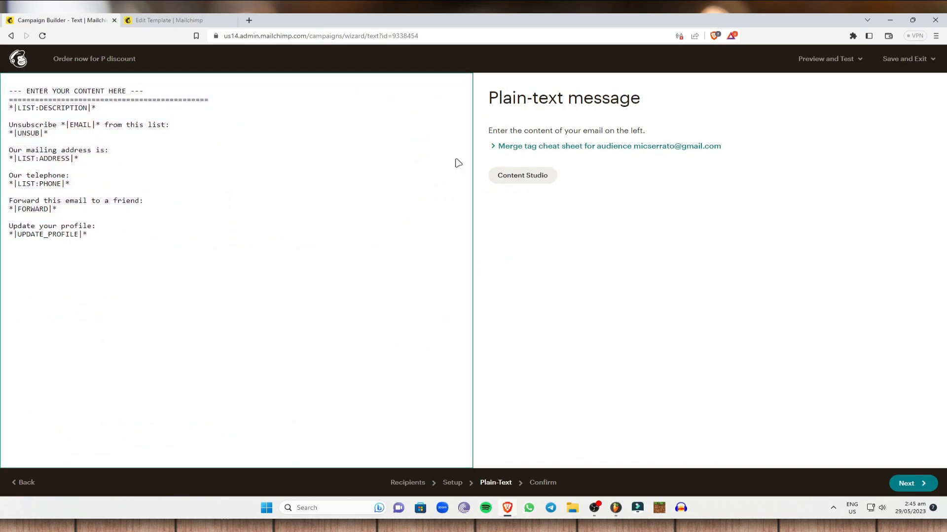
{"action": "left_click_drag", "start_coordinate": [1, 93], "coordinate": [281, 291]}
{"action": "left_click", "coordinate": [232, 258]}
{"action": "left_click", "coordinate": [8, 91]}
{"action": "left_click", "coordinate": [283, 291]}
{"action": "left_click_drag", "start_coordinate": [135, 235], "coordinate": [1, 99]}
{"action": "left_click", "coordinate": [907, 487]}
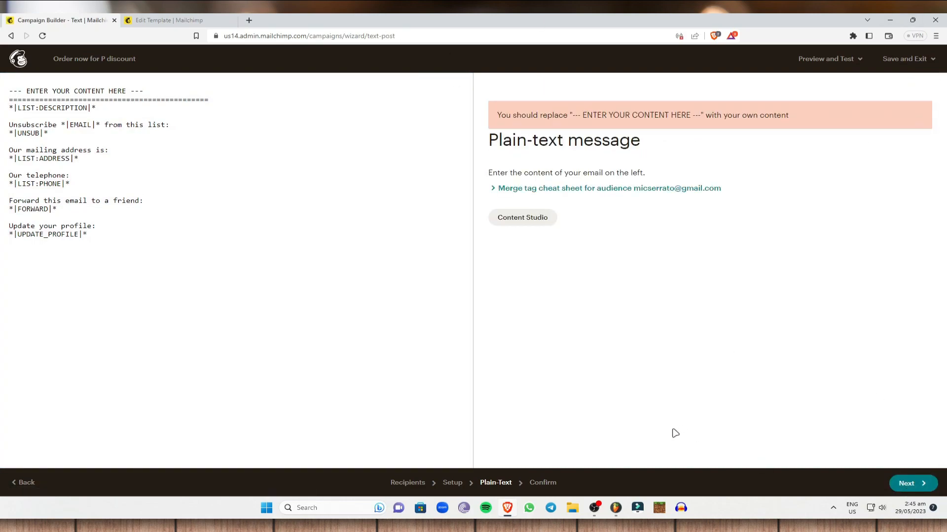
{"action": "left_click", "coordinate": [552, 482]}
Step: Try the save-and-exit options to leave the text campaign builder
{"action": "left_click", "coordinate": [930, 59]}
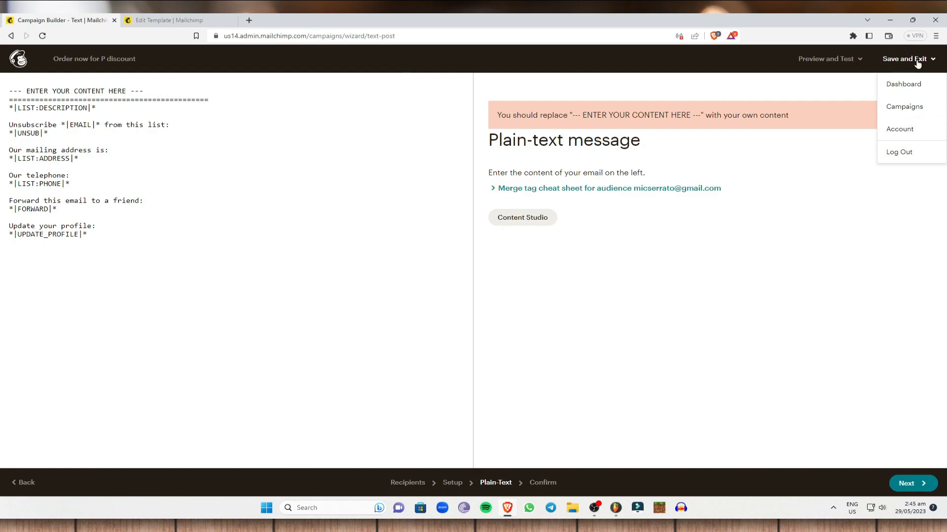
{"action": "left_click", "coordinate": [907, 84]}
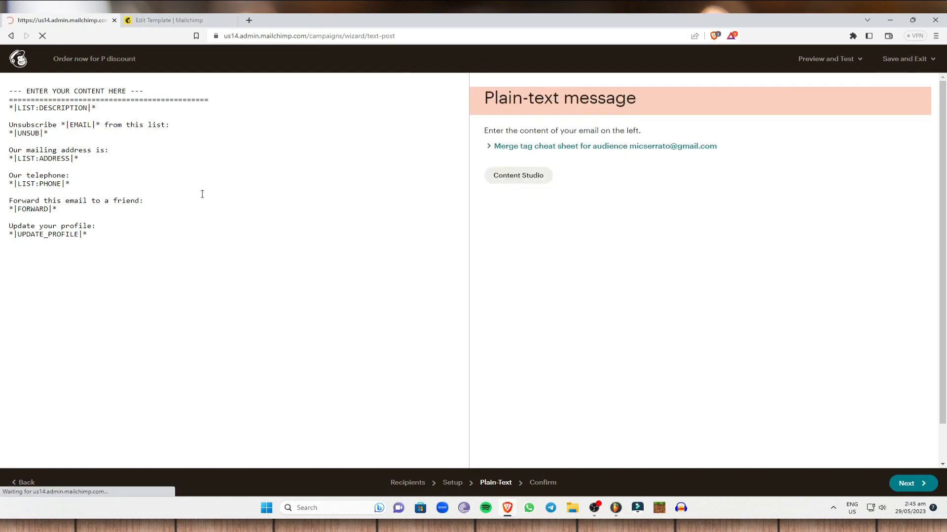
{"action": "left_click", "coordinate": [884, 62]}
{"action": "left_click", "coordinate": [888, 83]}
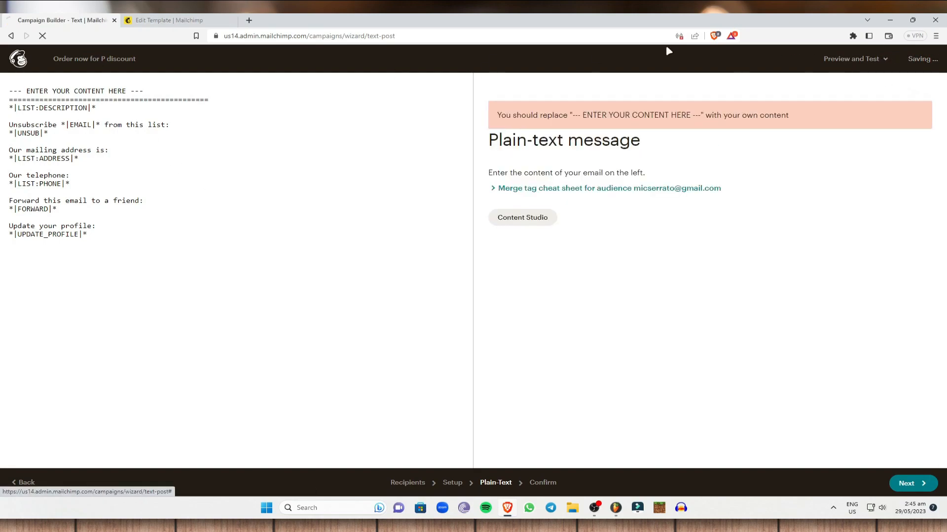
Step: Close the text campaign builder tab and open the Campaigns list
{"action": "left_click", "coordinate": [192, 19]}
{"action": "left_click", "coordinate": [30, 64]}
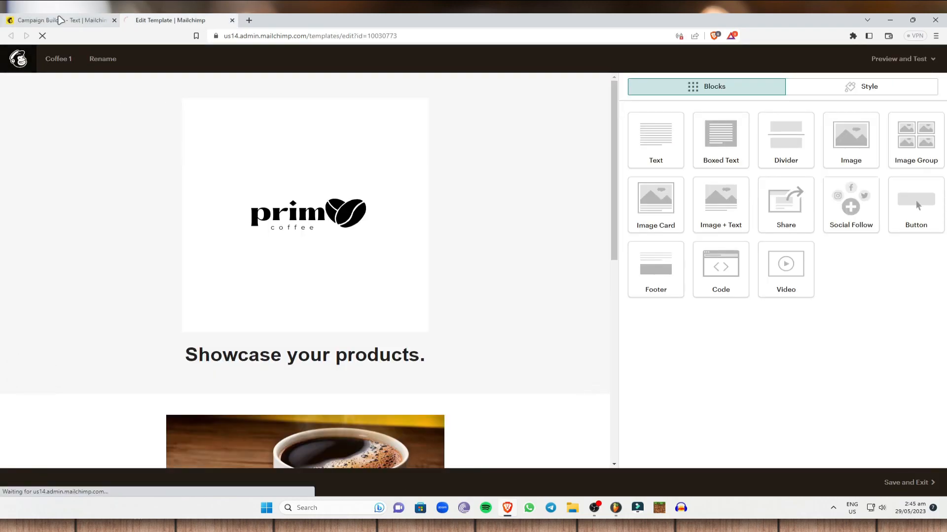
{"action": "left_click", "coordinate": [114, 21]}
{"action": "left_click", "coordinate": [93, 99]}
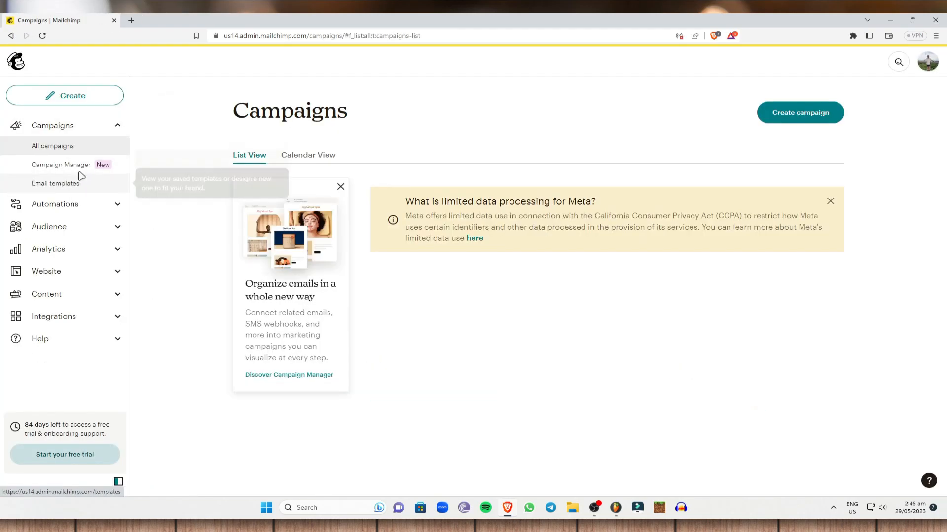
Step: Start a new email template and choose the Classic Builder
{"action": "left_click", "coordinate": [98, 103]}
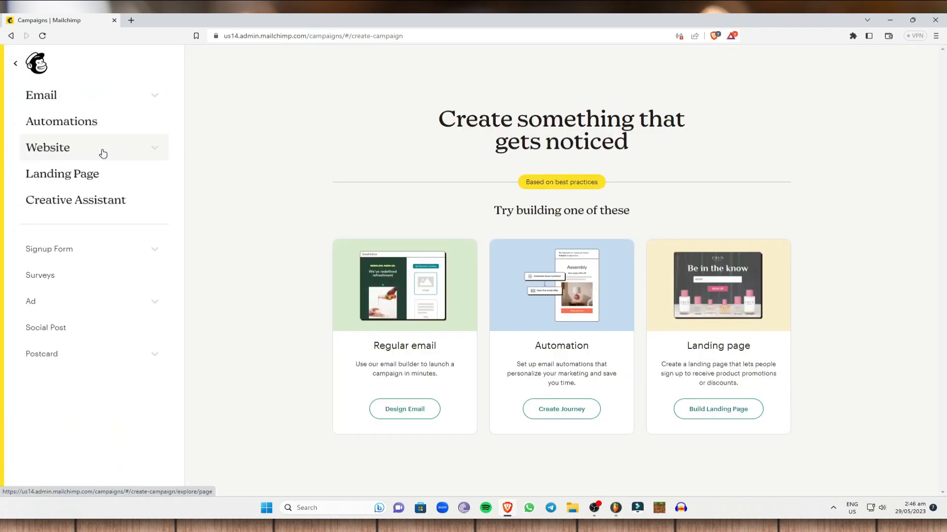
{"action": "left_click", "coordinate": [99, 96]}
{"action": "left_click", "coordinate": [87, 177]}
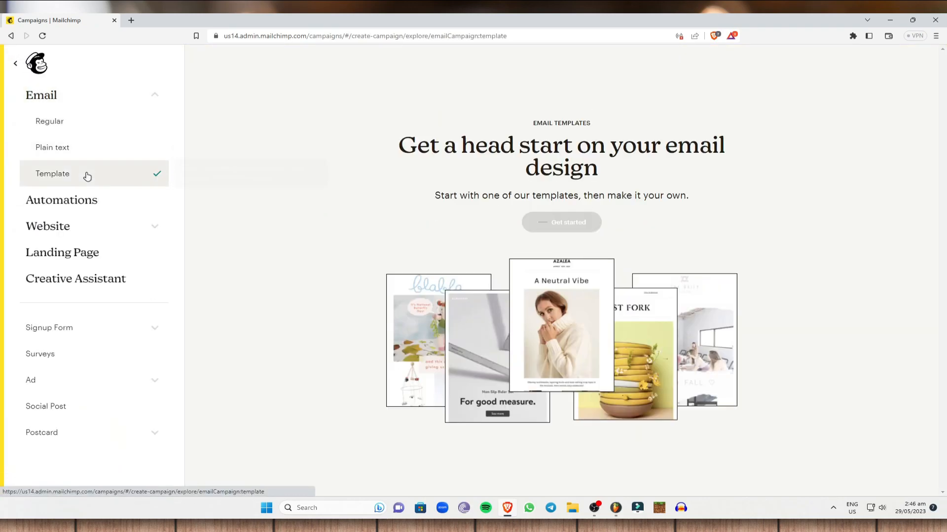
{"action": "left_click", "coordinate": [574, 231]}
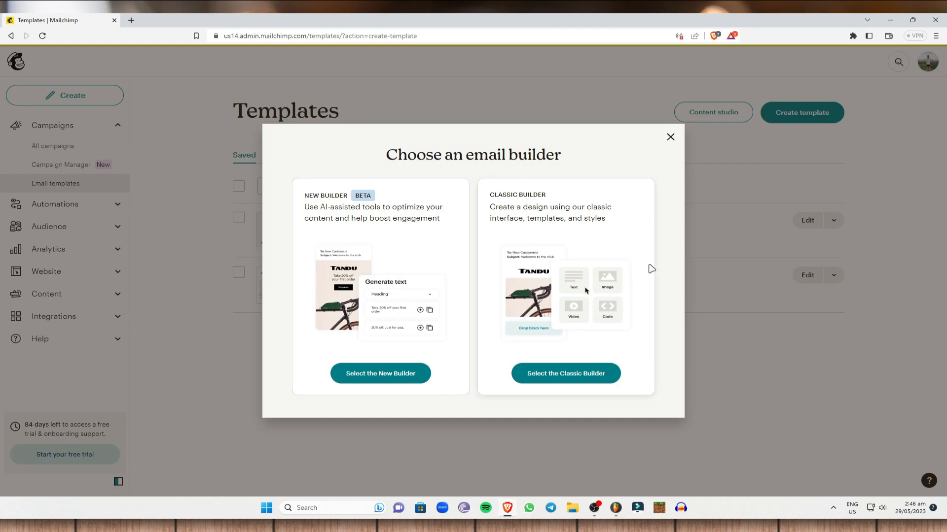
{"action": "left_click", "coordinate": [576, 378]}
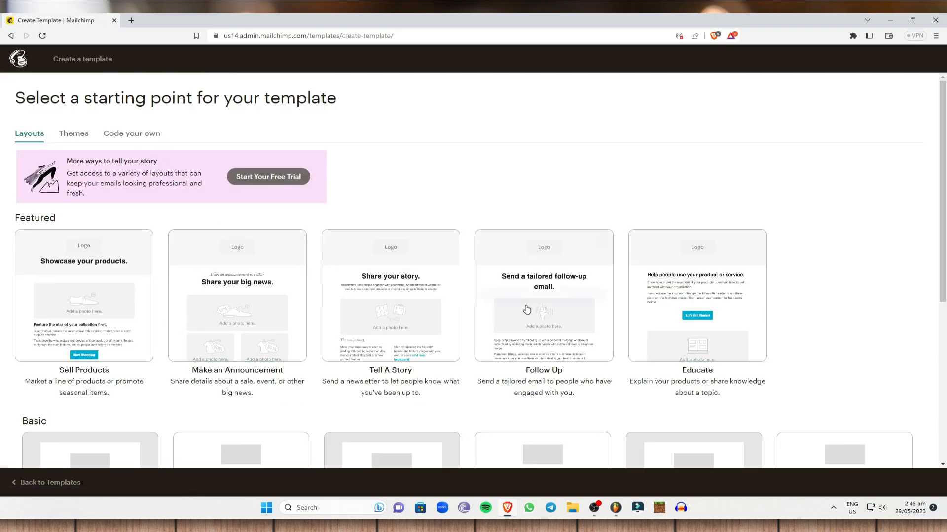
Step: Base the new template on the Sell Products layout
{"action": "scroll", "coordinate": [554, 308], "scroll_direction": "down", "scroll_amount": 2}
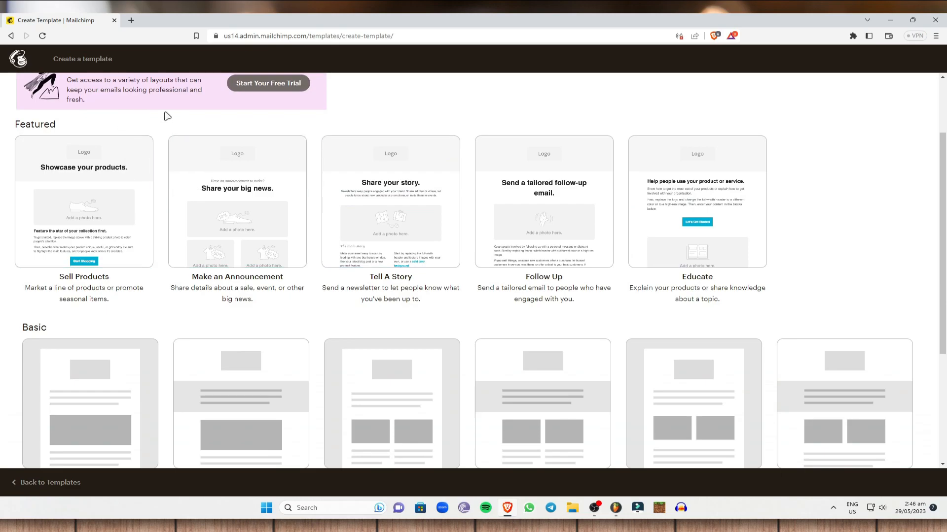
{"action": "scroll", "coordinate": [155, 117], "scroll_direction": "up", "scroll_amount": 1}
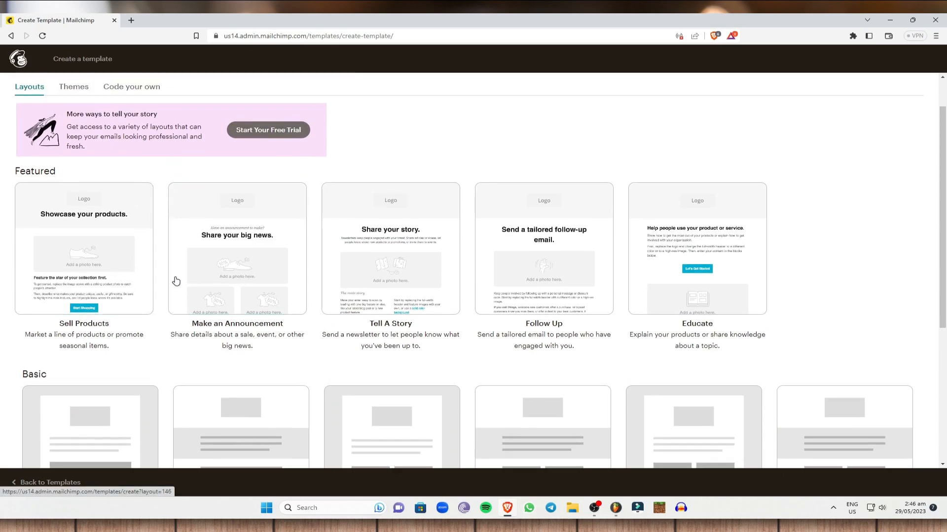
{"action": "left_click", "coordinate": [92, 237]}
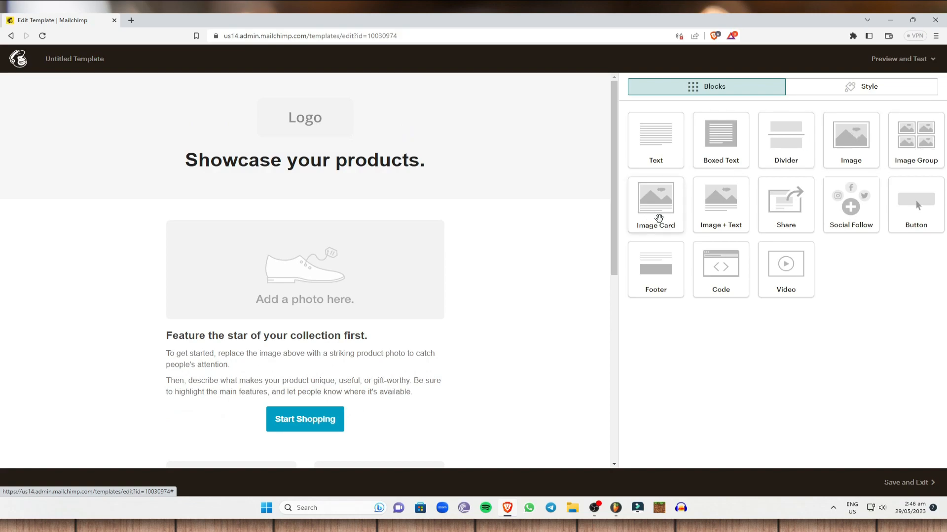
{"action": "scroll", "coordinate": [228, 298], "scroll_direction": "down", "scroll_amount": 2}
{"action": "scroll", "coordinate": [563, 271], "scroll_direction": "up", "scroll_amount": 2}
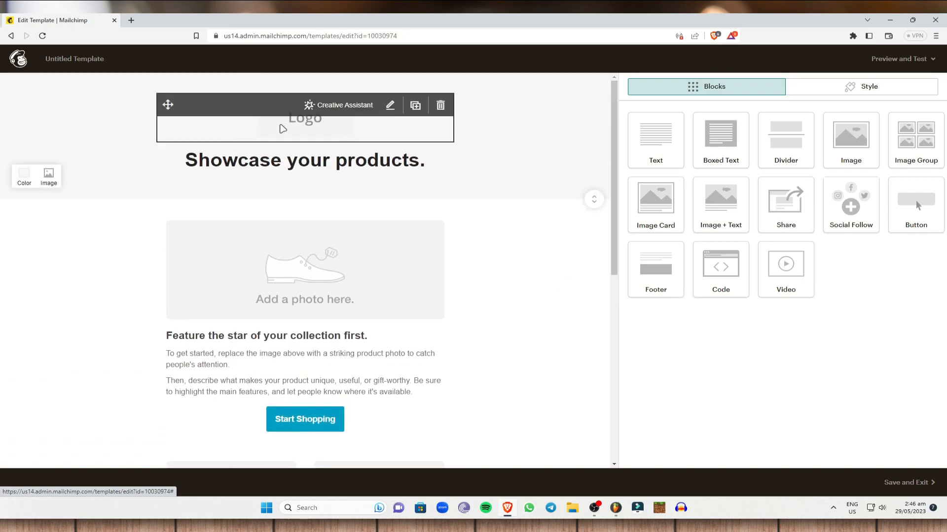
Step: Open Canva in a new tab and search for 'logo' templates
{"action": "left_click", "coordinate": [132, 21]}
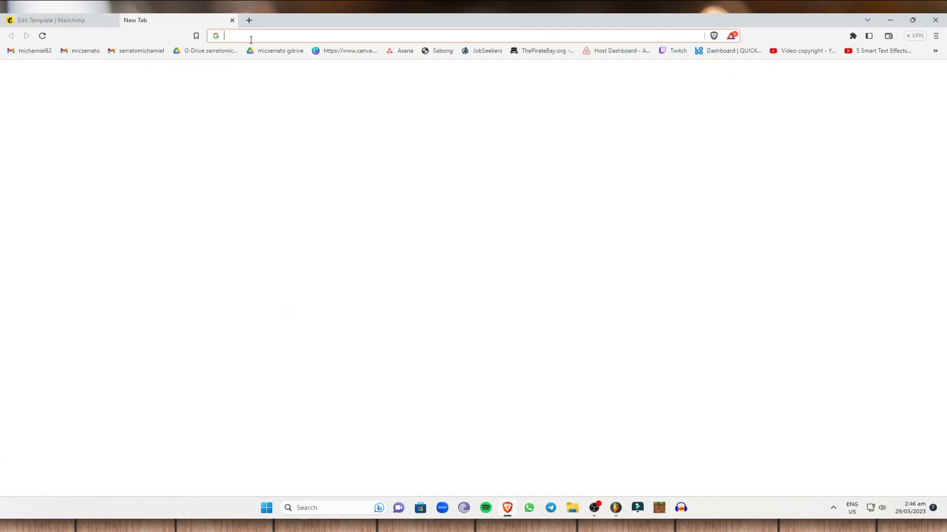
{"action": "left_click", "coordinate": [345, 50]}
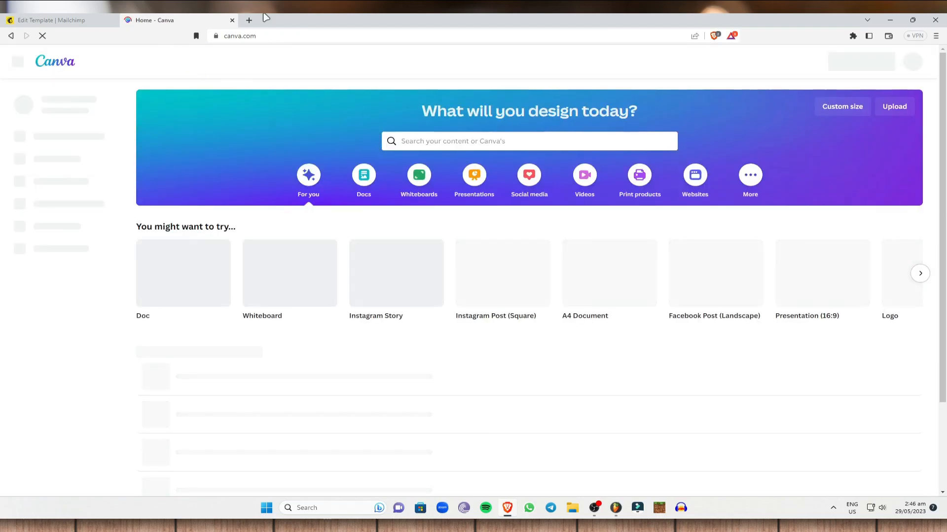
{"action": "left_click", "coordinate": [458, 143]}
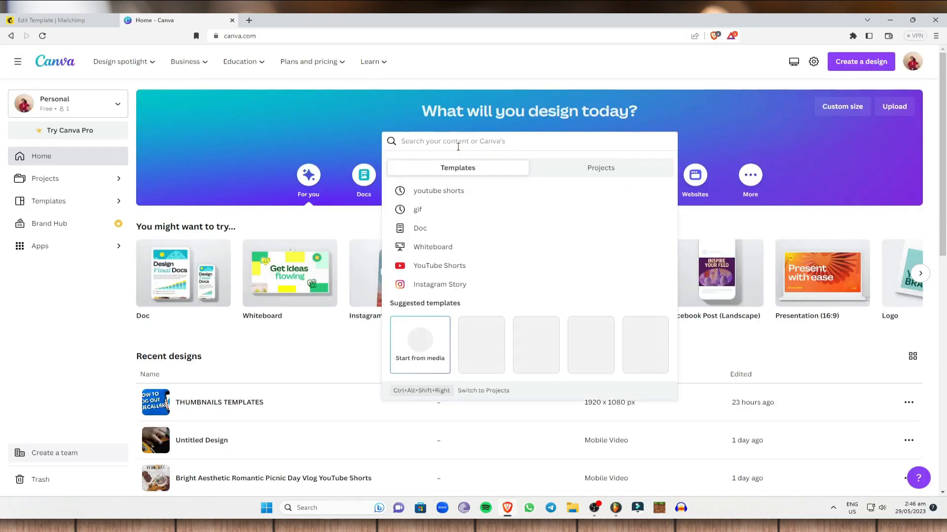
{"action": "type", "text": "logo"}
{"action": "key", "text": "Return"}
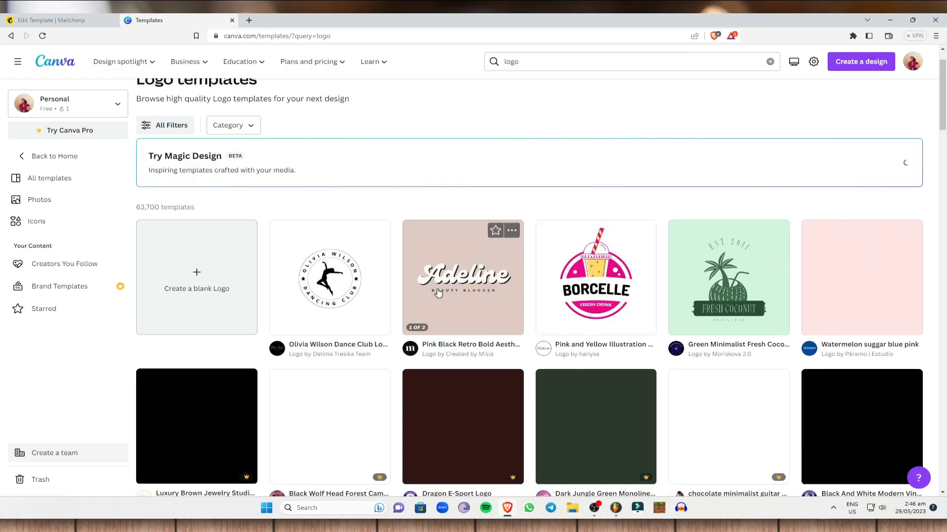
{"action": "scroll", "coordinate": [373, 144], "scroll_direction": "down", "scroll_amount": 2}
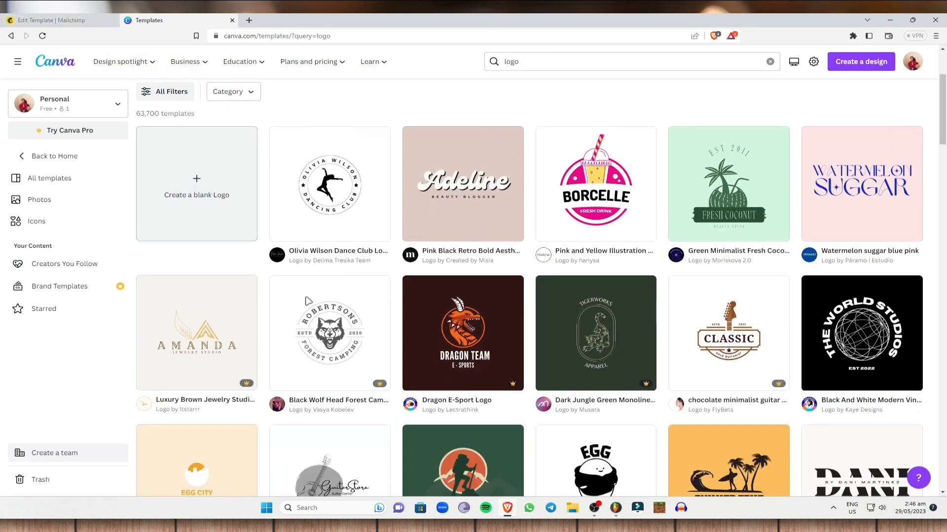
Step: Return to the Mailchimp editor and open the heading block for editing
{"action": "left_click", "coordinate": [36, 20]}
{"action": "left_click", "coordinate": [207, 20]}
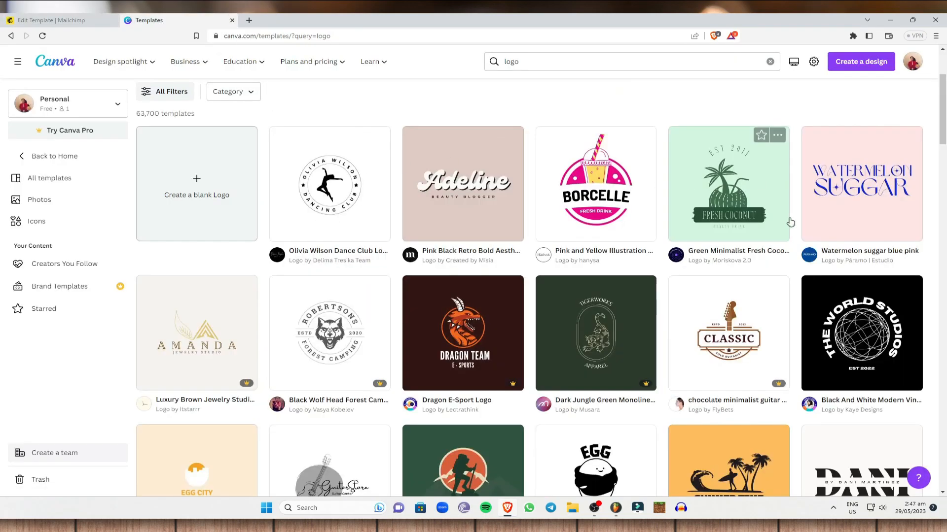
{"action": "left_click", "coordinate": [49, 20]}
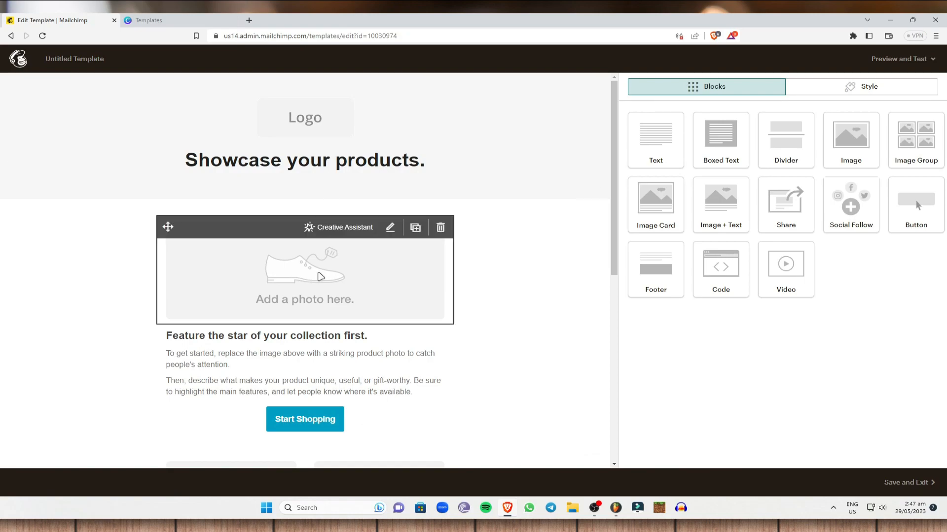
{"action": "left_click", "coordinate": [321, 275]}
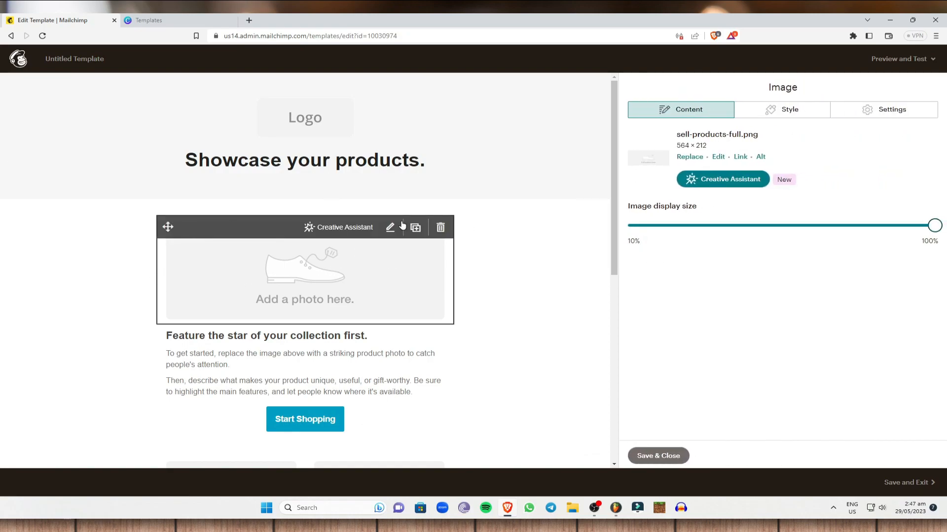
{"action": "left_click", "coordinate": [388, 158]}
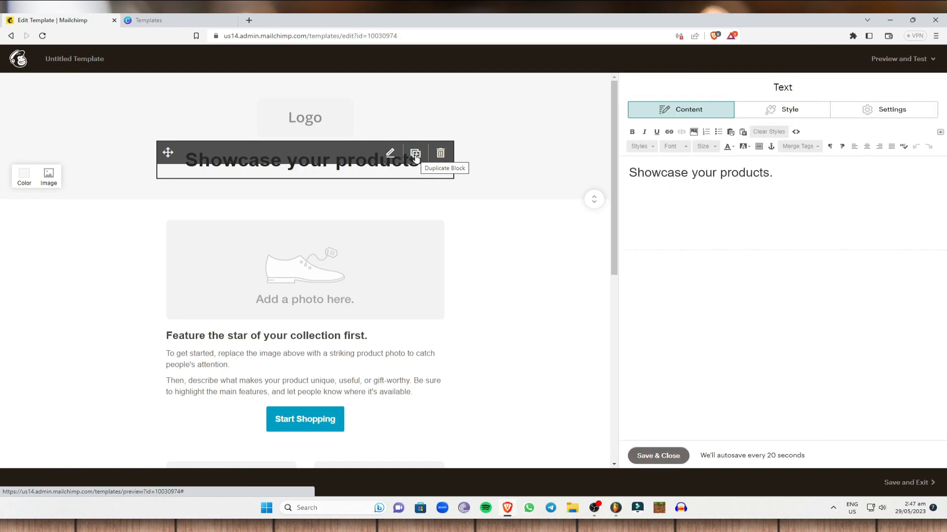
Step: Replace the 'Showcase your products.' heading text with 'Buy Now'
{"action": "left_click_drag", "start_coordinate": [788, 178], "coordinate": [518, 187]}
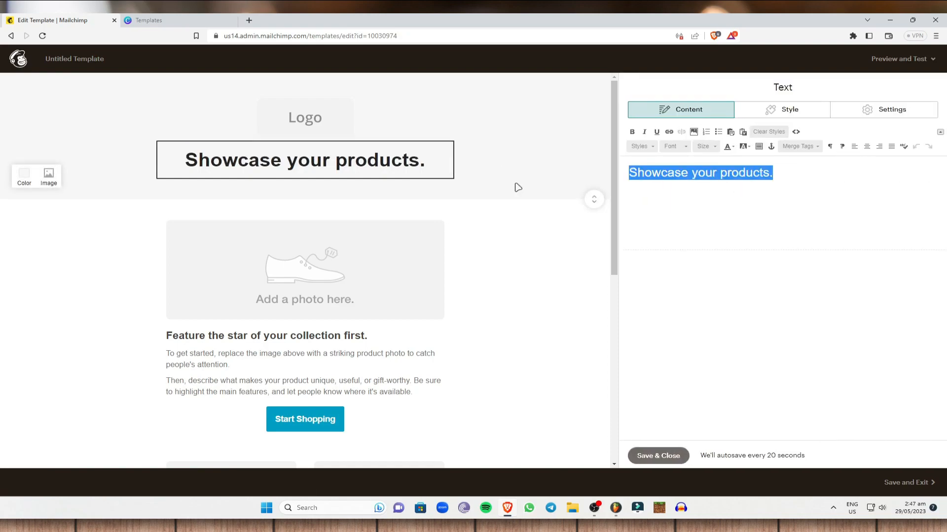
{"action": "type", "text": ":Buy no"}
{"action": "key", "text": "BackSpace"}
{"action": "key", "text": "BackSpace"}
{"action": "key", "text": "BackSpace"}
{"action": "key", "text": "BackSpace"}
{"action": "key", "text": "BackSpace"}
{"action": "key", "text": "BackSpace"}
{"action": "key", "text": "BackSpace"}
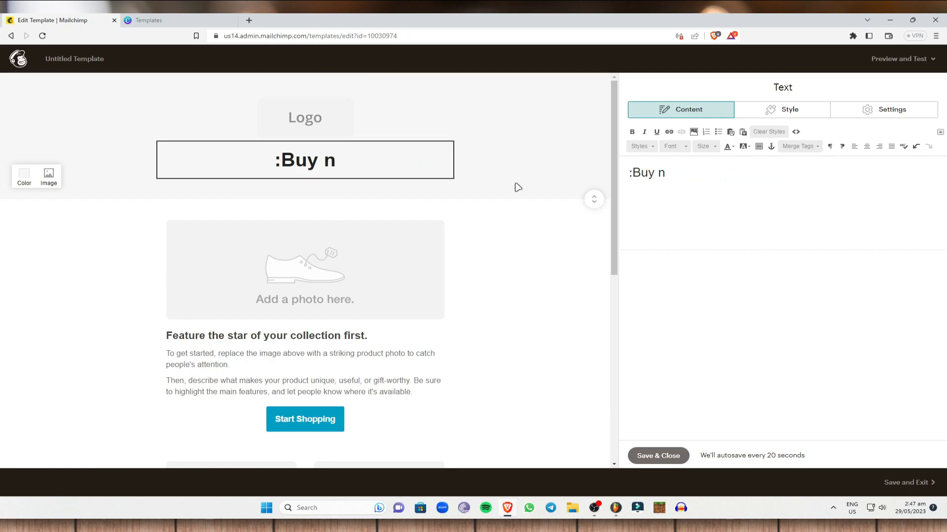
{"action": "type", "text": "Bu"}
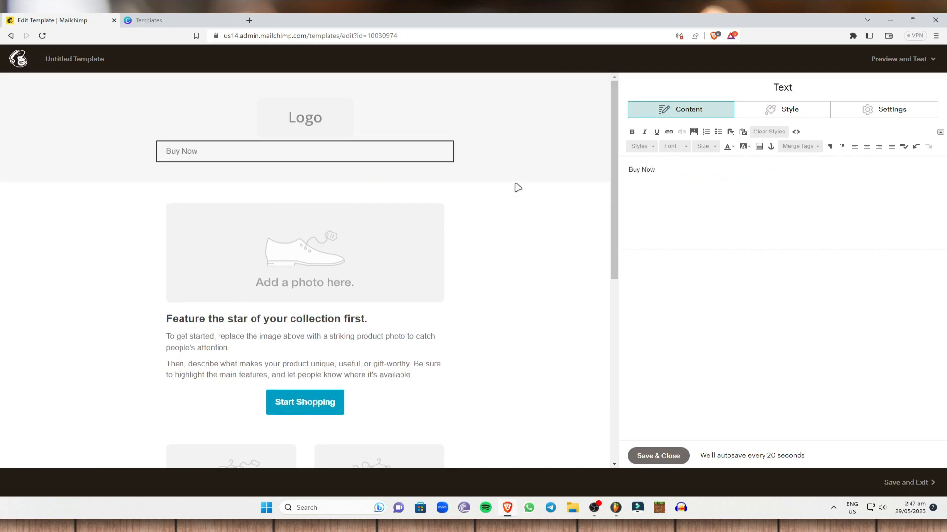
Step: Format the Buy Now heading bold, size 64, in Times New Roman
{"action": "triple_click", "coordinate": [695, 171]}
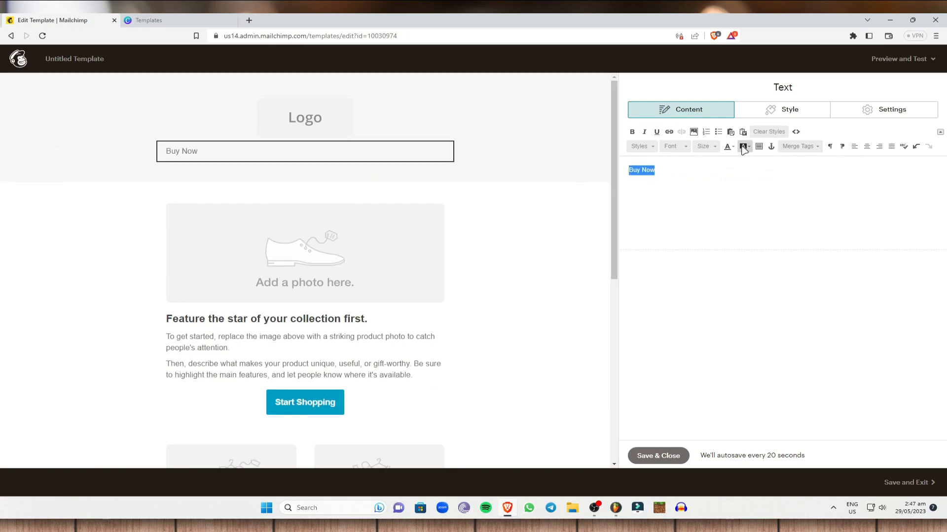
{"action": "left_click", "coordinate": [632, 132]}
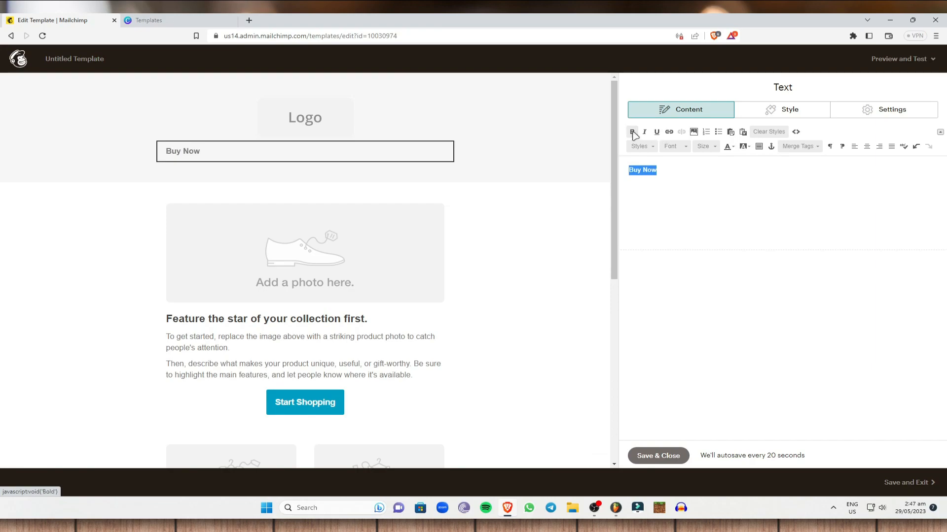
{"action": "left_click", "coordinate": [704, 151]}
{"action": "scroll", "coordinate": [720, 202], "scroll_direction": "down", "scroll_amount": 10}
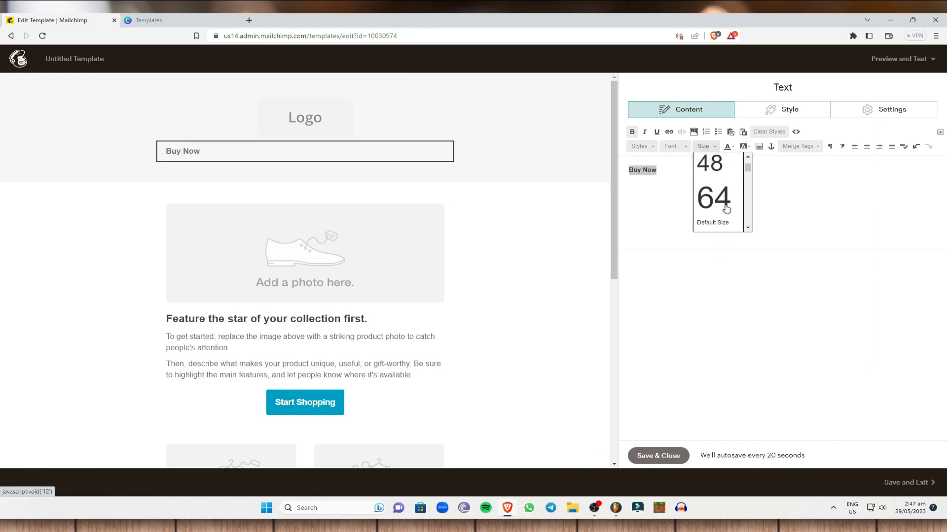
{"action": "left_click", "coordinate": [725, 208]}
{"action": "left_click", "coordinate": [672, 147]}
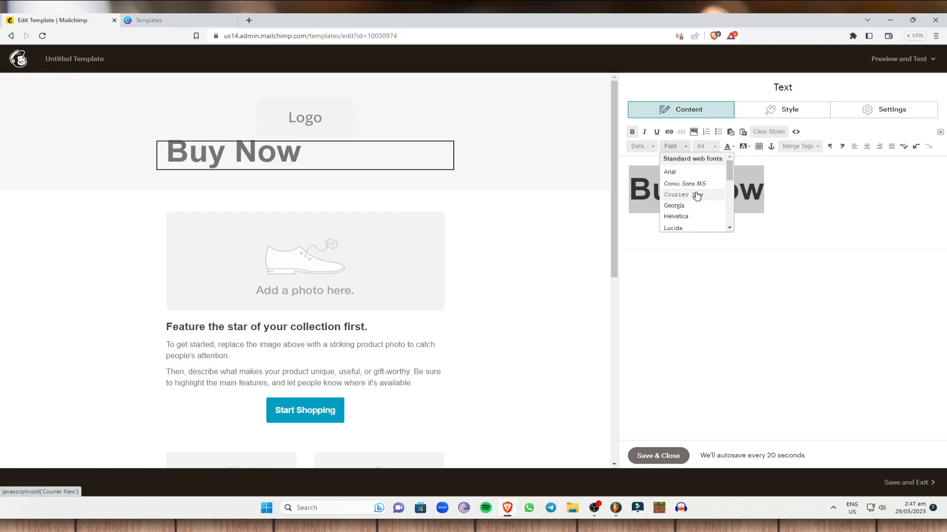
{"action": "scroll", "coordinate": [697, 197], "scroll_direction": "down", "scroll_amount": 3}
{"action": "left_click", "coordinate": [697, 212]}
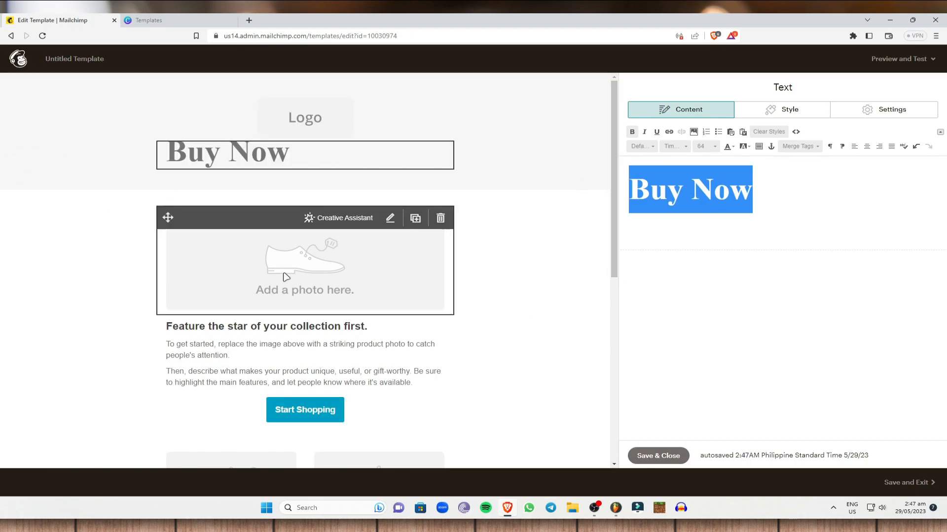
Step: Replace the placeholder shoe image with coffee2.jpg from Content studio
{"action": "left_click", "coordinate": [329, 252]}
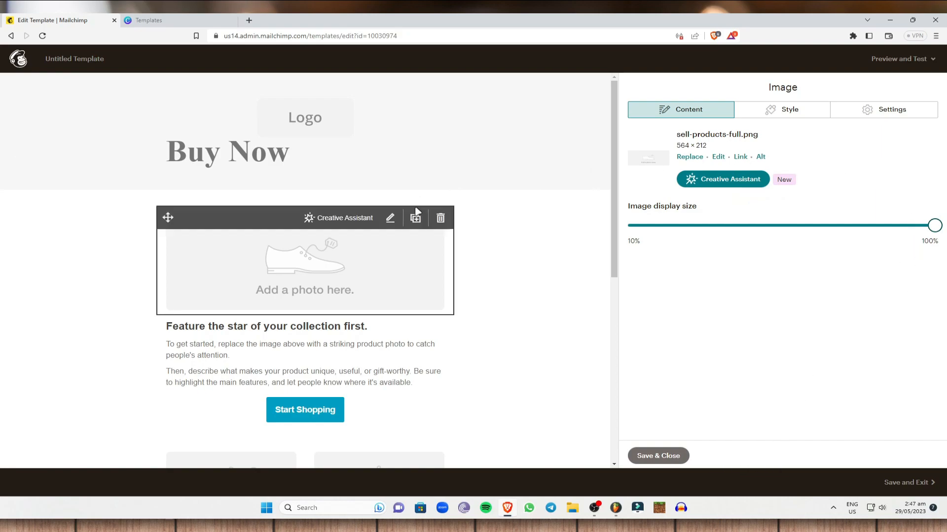
{"action": "left_click", "coordinate": [878, 110]}
{"action": "left_click", "coordinate": [788, 109]}
{"action": "left_click", "coordinate": [676, 108]}
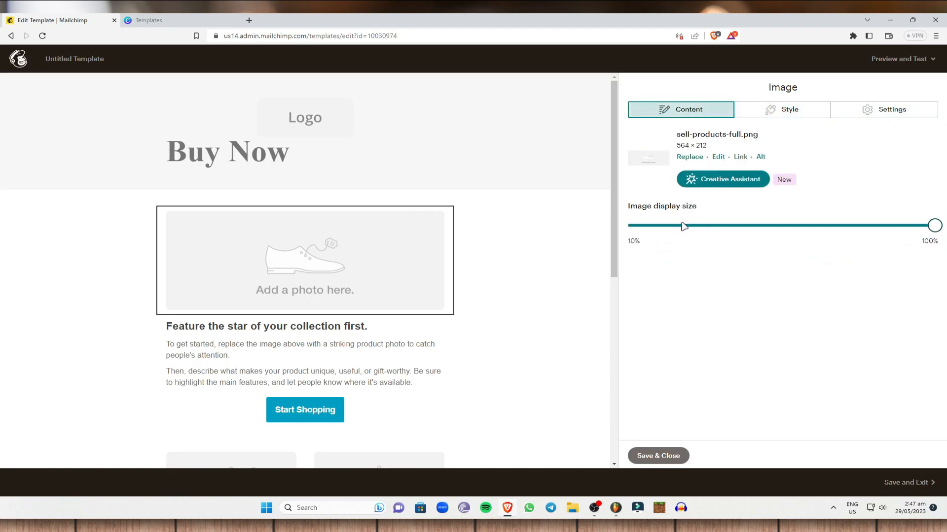
{"action": "left_click", "coordinate": [691, 158]}
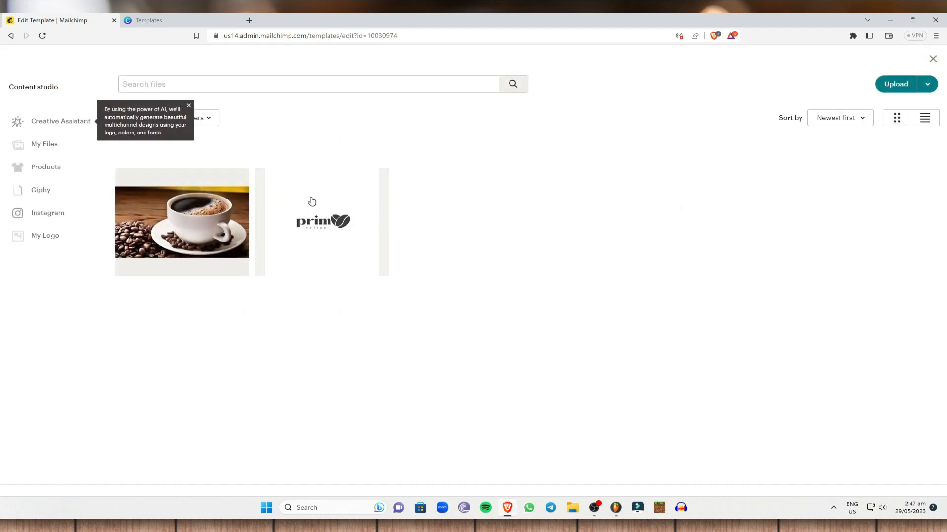
{"action": "left_click", "coordinate": [918, 90]}
{"action": "scroll", "coordinate": [351, 388], "scroll_direction": "down", "scroll_amount": 2}
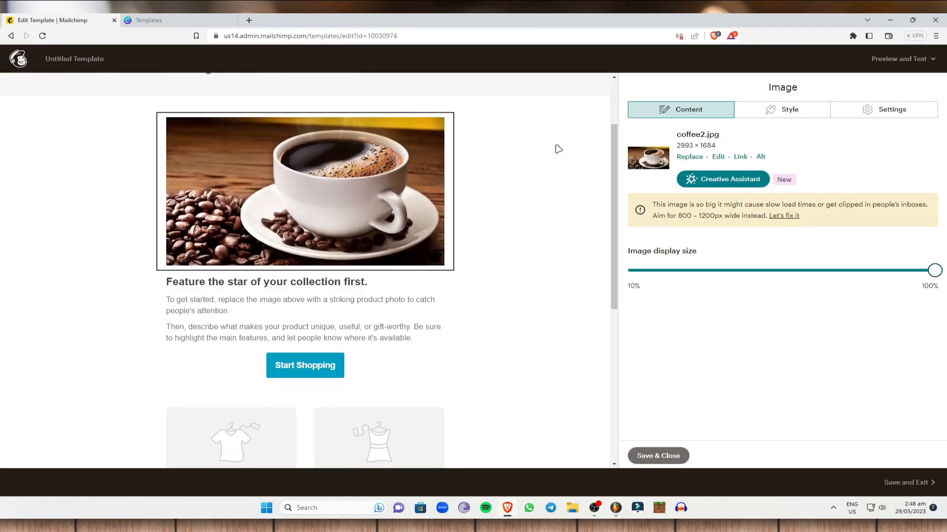
Step: Delete the feature heading and paragraphs, type 'add text' instead, and save the block
{"action": "left_click", "coordinate": [286, 334]}
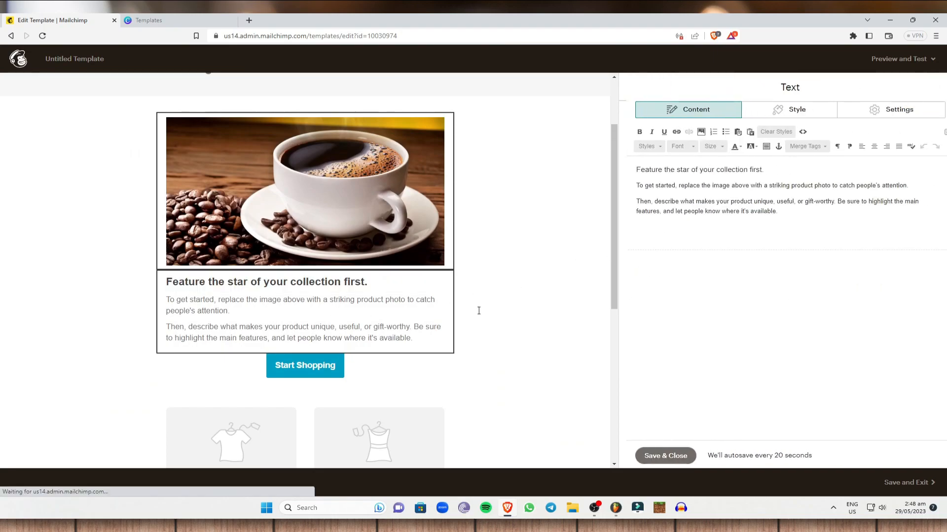
{"action": "left_click_drag", "start_coordinate": [805, 217], "coordinate": [406, 111]}
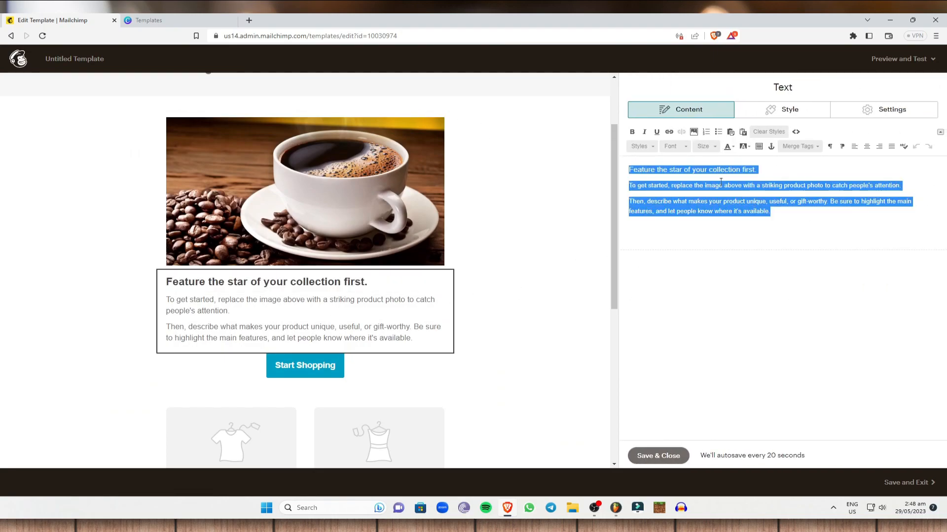
{"action": "key", "text": "BackSpace"}
{"action": "type", "text": "add text"}
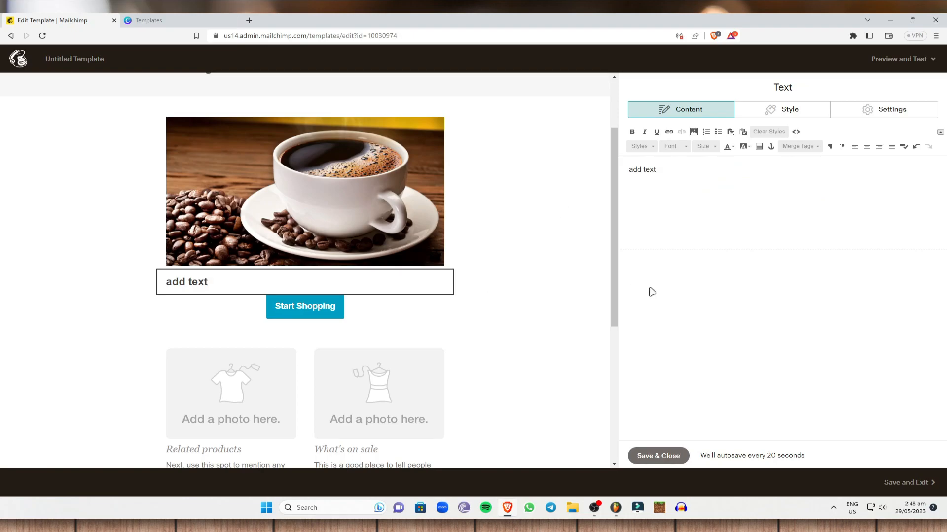
{"action": "left_click", "coordinate": [656, 454]}
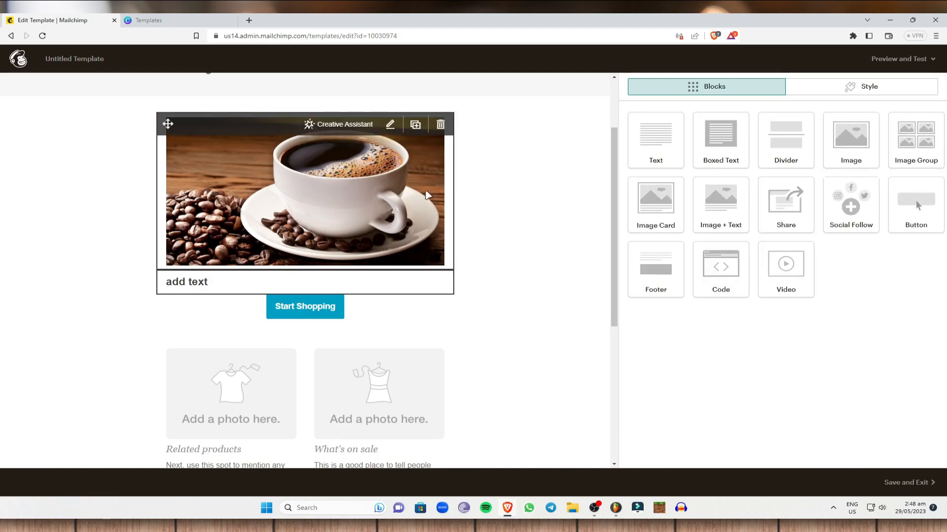
{"action": "scroll", "coordinate": [389, 329], "scroll_direction": "down", "scroll_amount": 2}
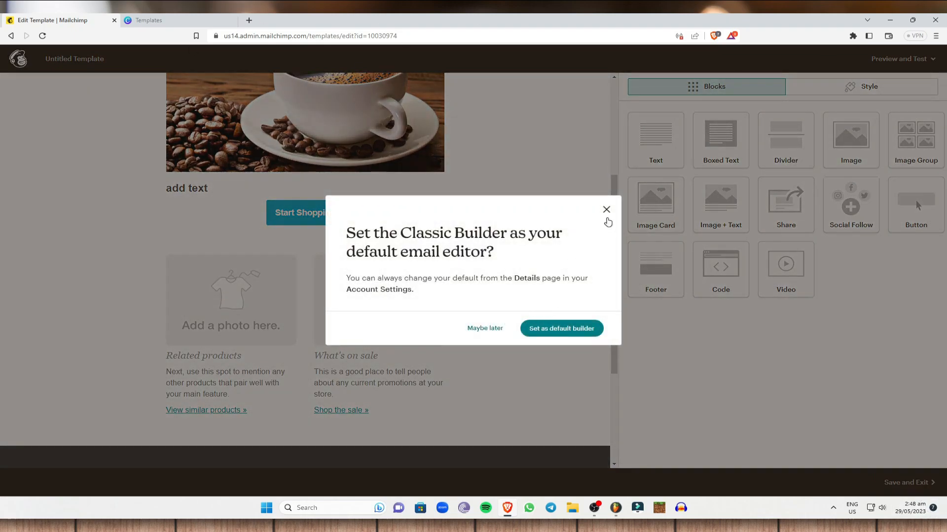
Step: Save and exit the editor, deferring the default-editor choice, naming the template 'Template1'
{"action": "left_click", "coordinate": [607, 211]}
{"action": "left_click", "coordinate": [916, 59]}
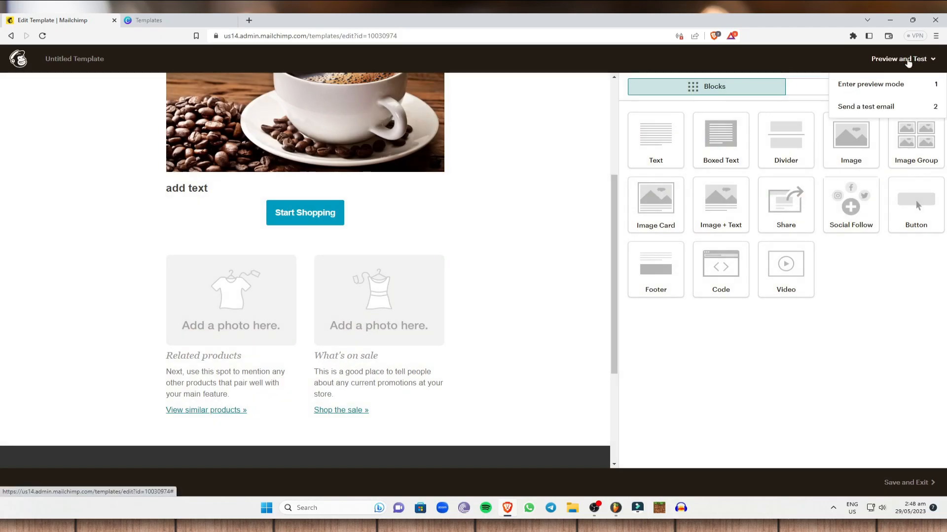
{"action": "scroll", "coordinate": [564, 150], "scroll_direction": "up", "scroll_amount": 4}
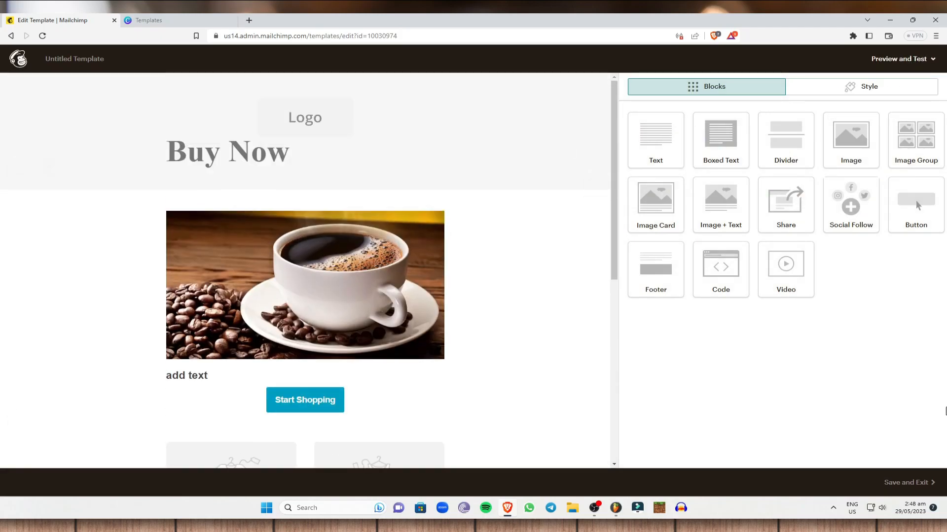
{"action": "left_click", "coordinate": [868, 86]}
{"action": "left_click", "coordinate": [715, 86]}
{"action": "left_click", "coordinate": [909, 483]}
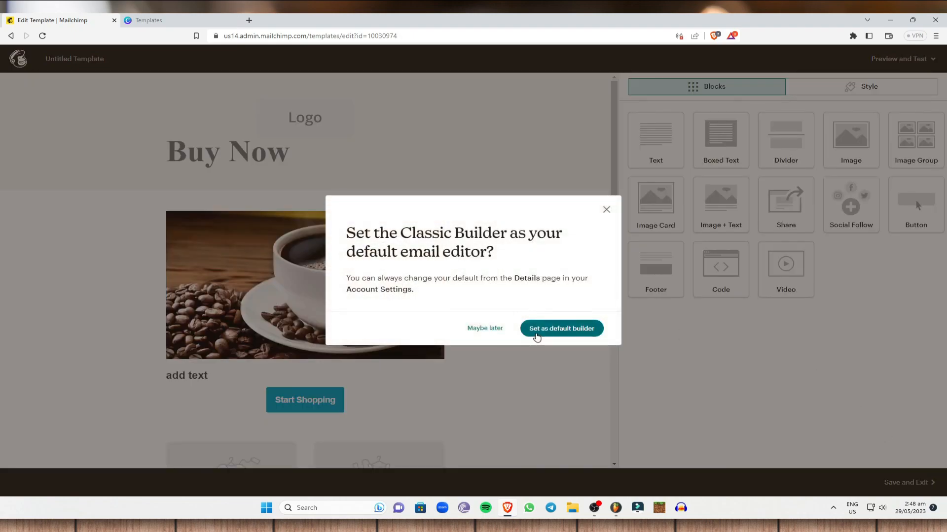
{"action": "left_click", "coordinate": [491, 331]}
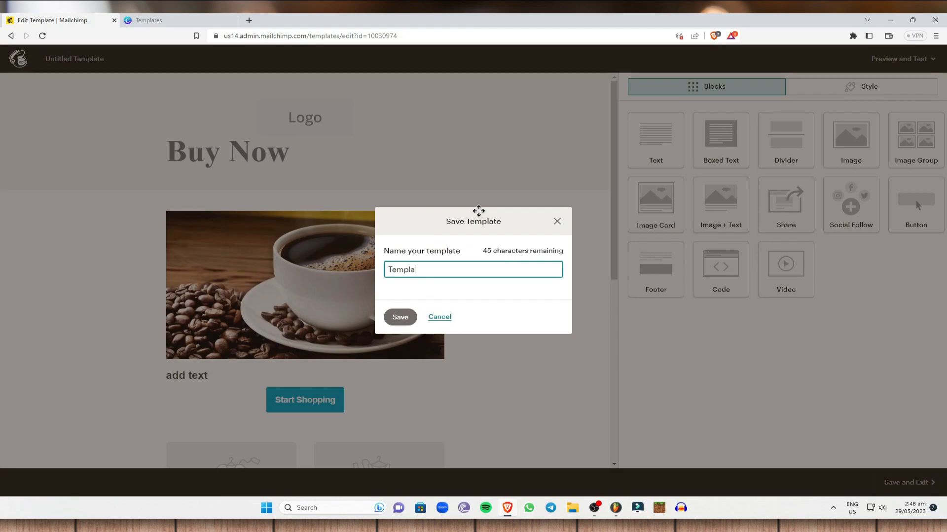
{"action": "key", "text": "Return"}
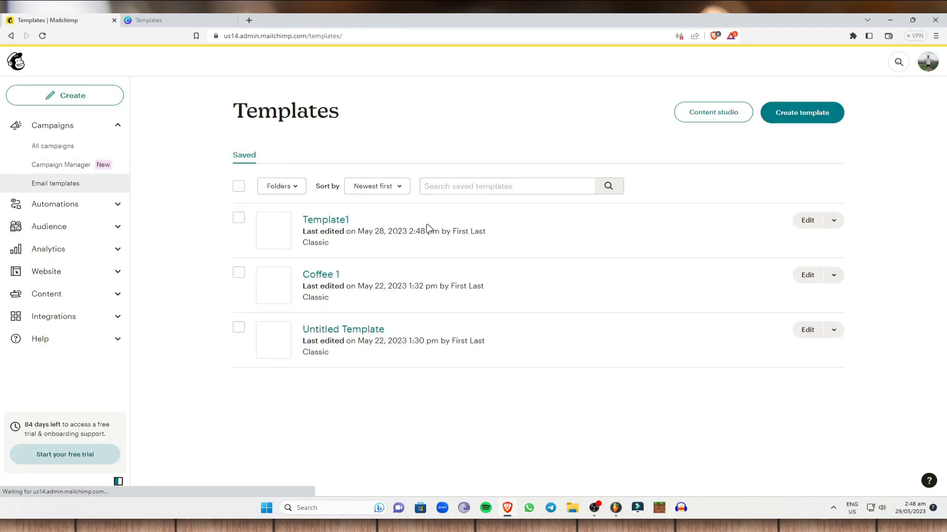
Step: Choose Share for Template1 and enter a recipient's e-mail address in the Emails field
{"action": "left_click", "coordinate": [238, 219]}
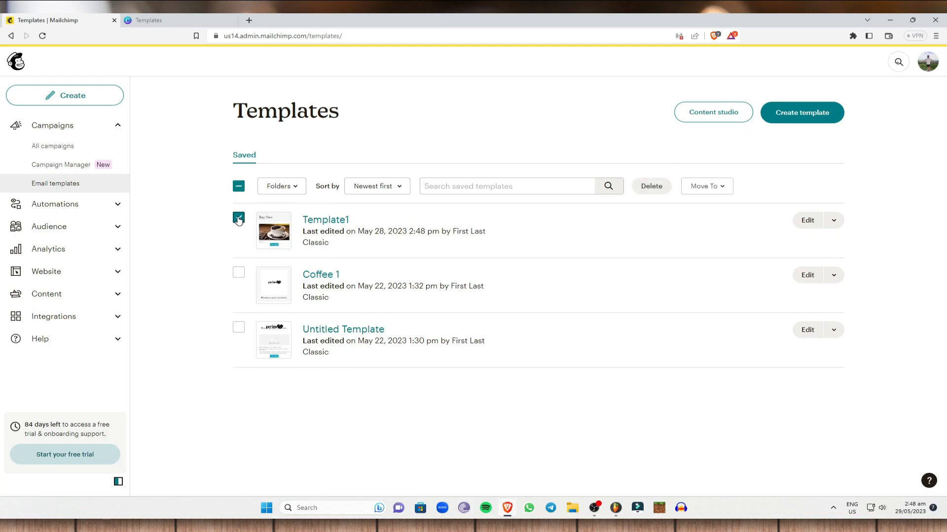
{"action": "left_click", "coordinate": [833, 222]}
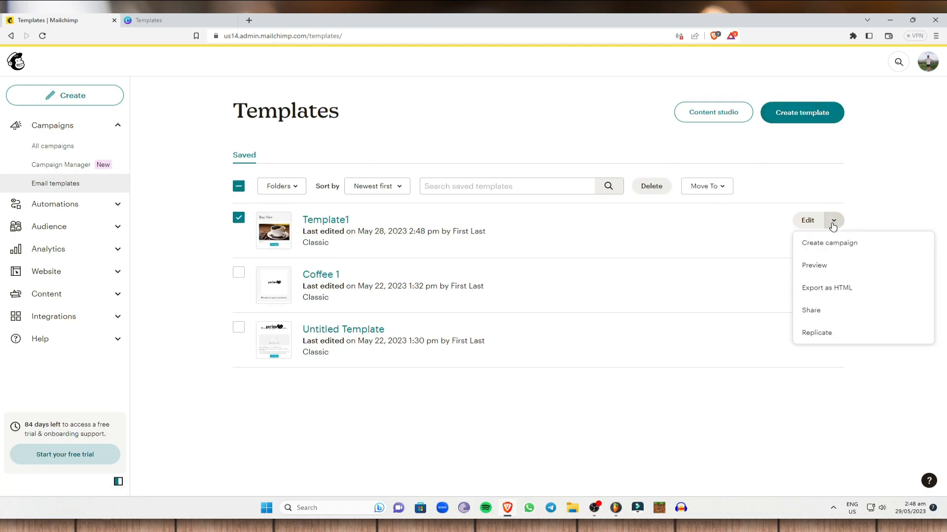
{"action": "left_click", "coordinate": [833, 309]}
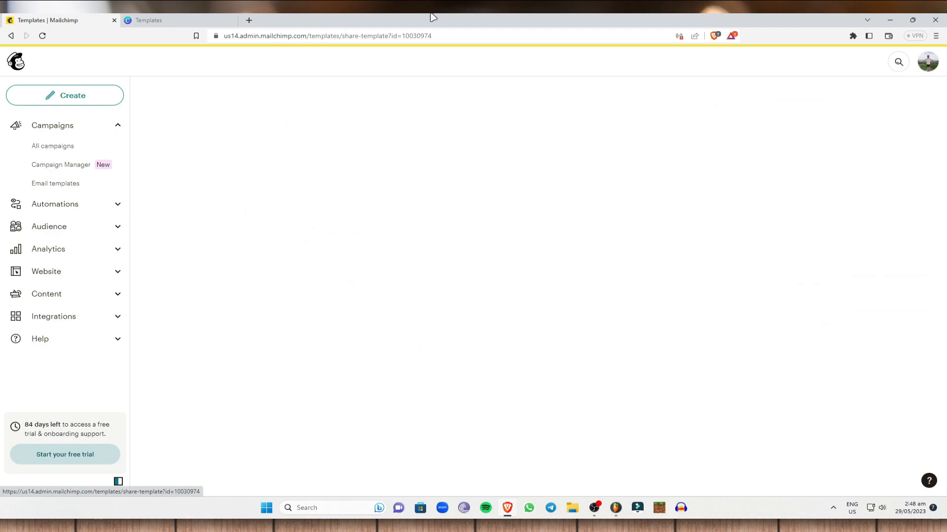
{"action": "left_click", "coordinate": [301, 399]}
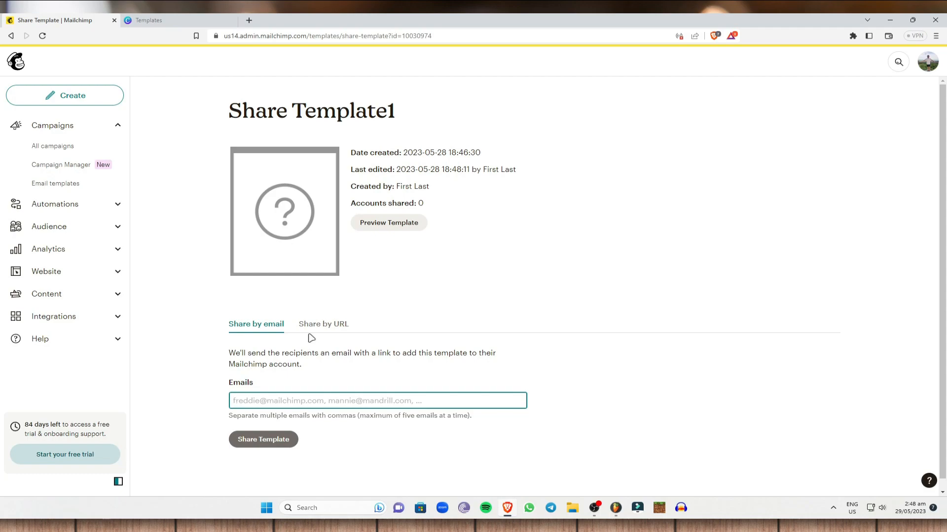
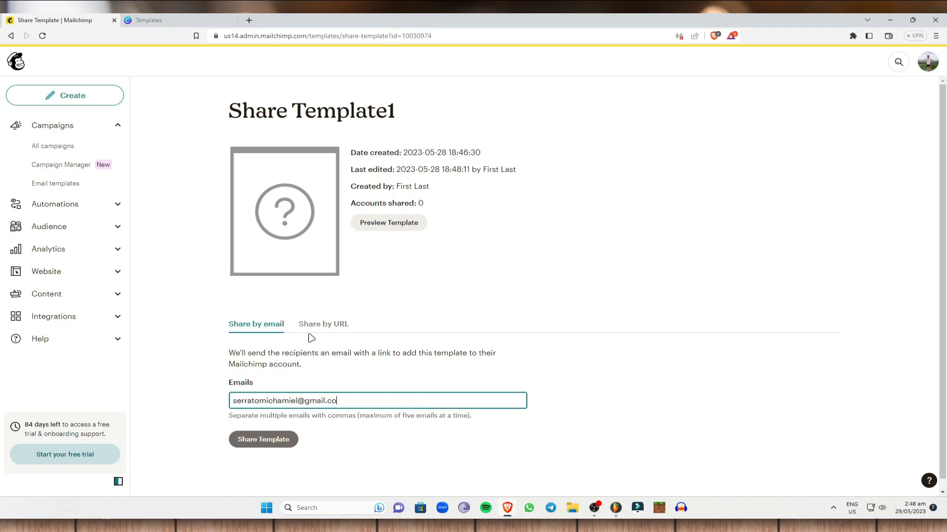
{"action": "scroll", "coordinate": [275, 454], "scroll_direction": "down", "scroll_amount": 1}
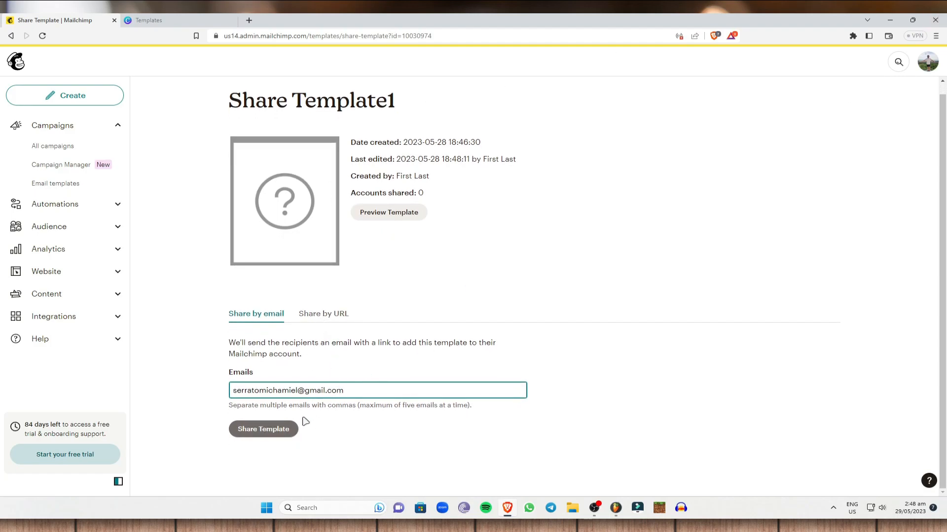
Step: Copy Template1's share-by-URL link to the clipboard
{"action": "left_click", "coordinate": [325, 318]}
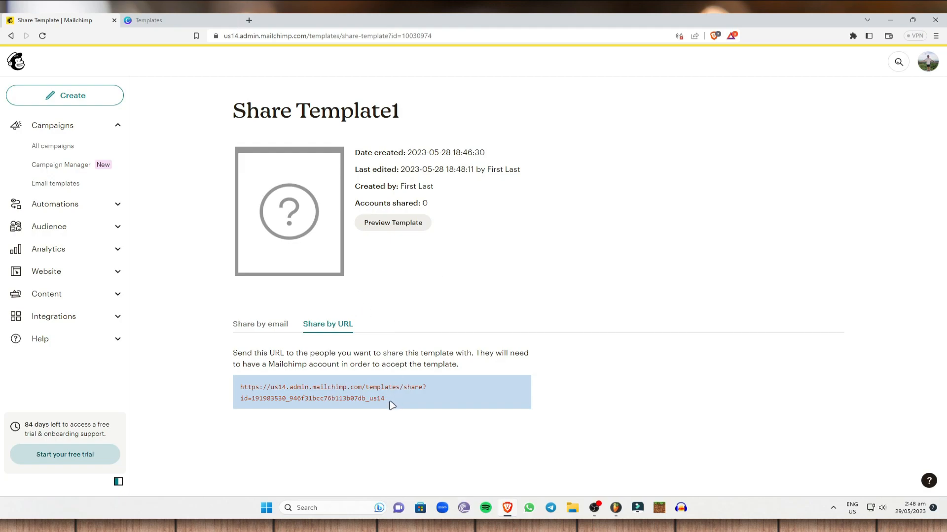
{"action": "left_click_drag", "start_coordinate": [393, 406], "coordinate": [230, 394]}
{"action": "right_click", "coordinate": [276, 386]}
{"action": "left_click", "coordinate": [332, 396]}
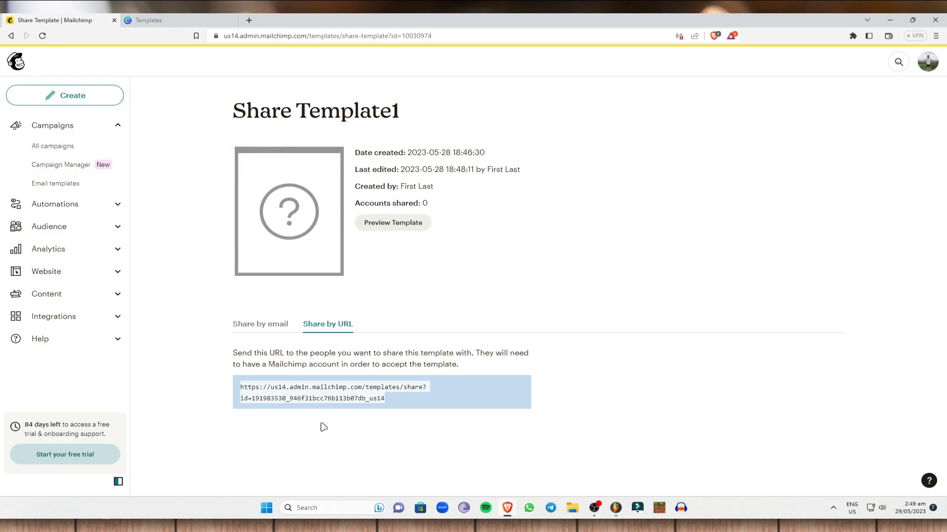
Step: Preview Template1, checking the Buy Now heading, coffee photo and Start Shopping button
{"action": "left_click", "coordinate": [393, 224]}
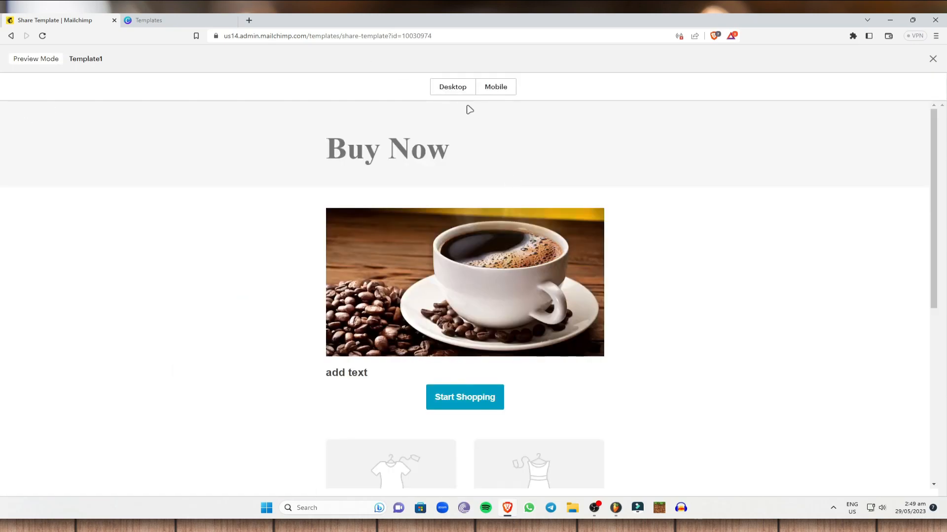
{"action": "scroll", "coordinate": [501, 317], "scroll_direction": "down", "scroll_amount": 10}
{"action": "scroll", "coordinate": [630, 317], "scroll_direction": "up", "scroll_amount": 10}
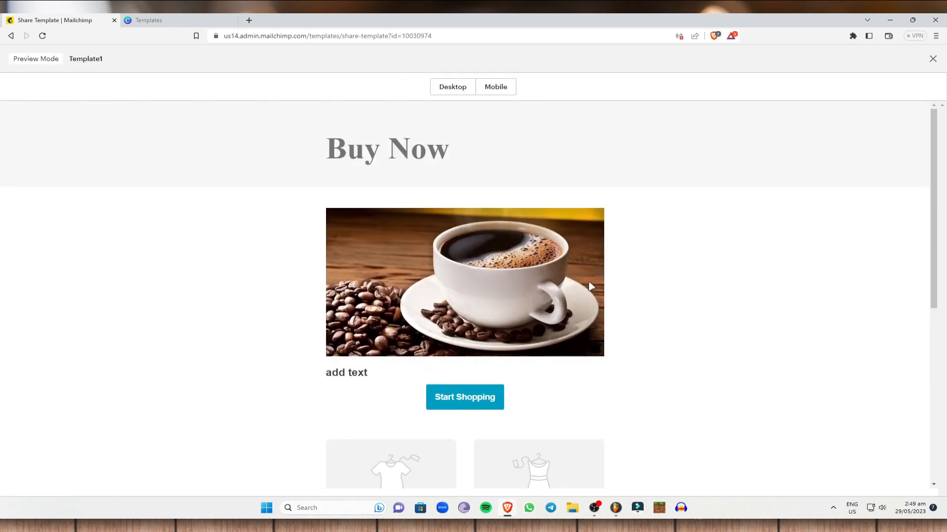